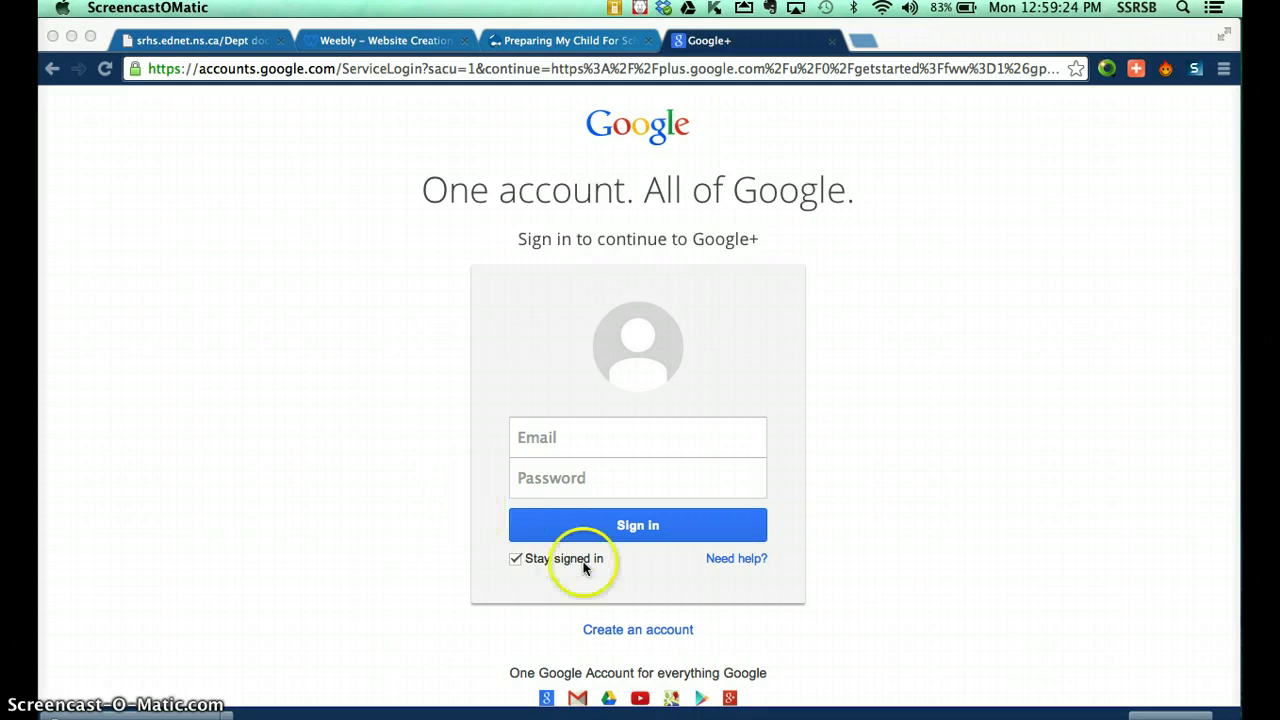
Open the Google account creation page and review the sign-up form's fields, from name and username to the robot check
{"action": "left_click", "coordinate": [604, 633]}
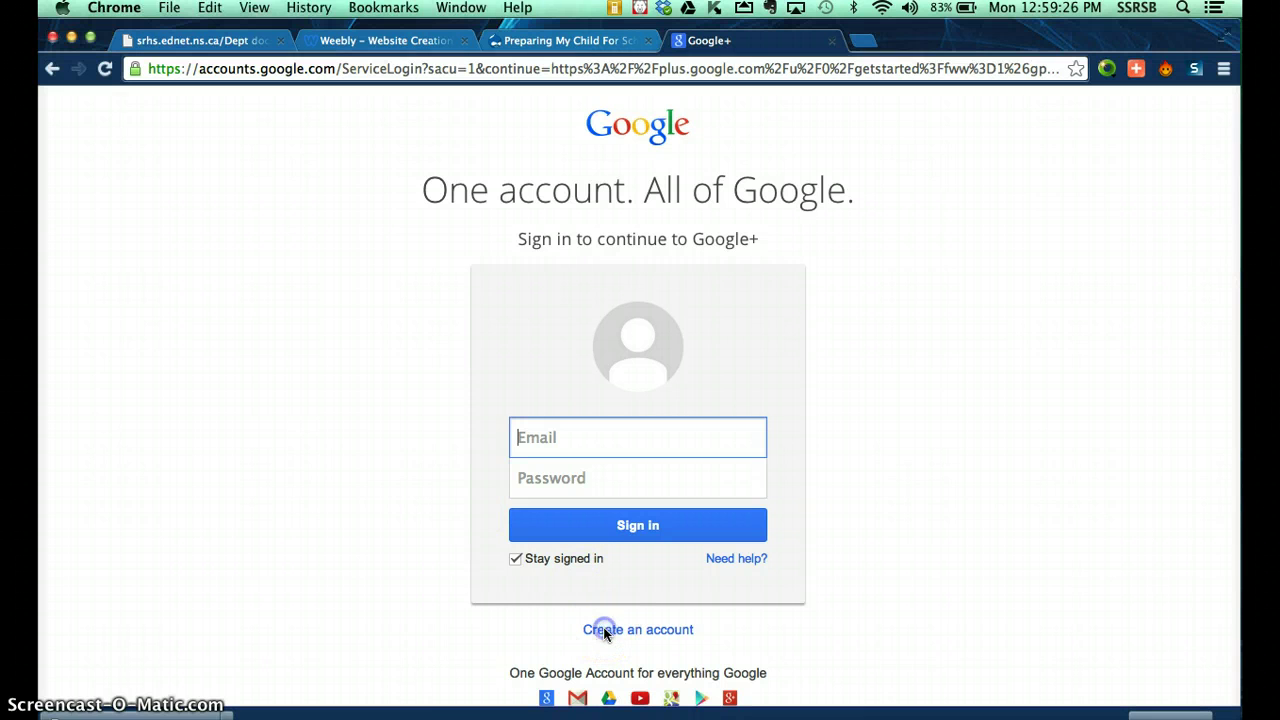
{"action": "left_click", "coordinate": [605, 636]}
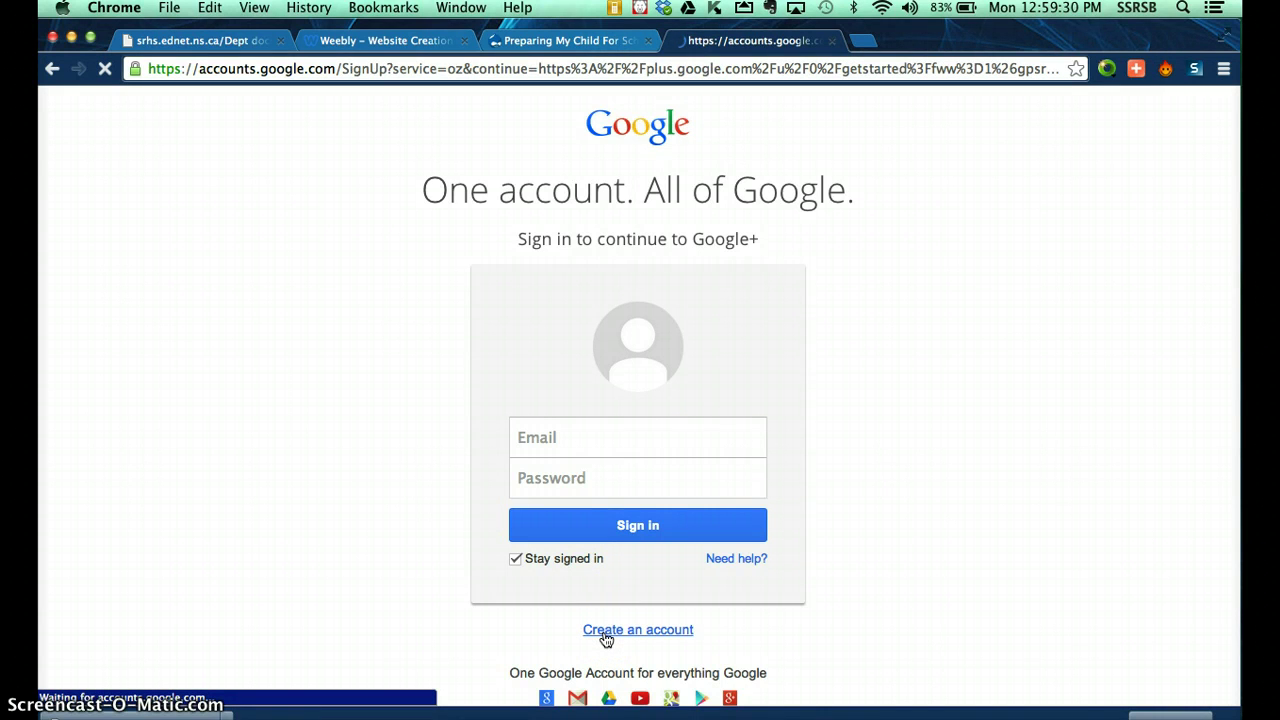
{"action": "scroll", "coordinate": [644, 467], "scroll_direction": "down", "scroll_amount": 2}
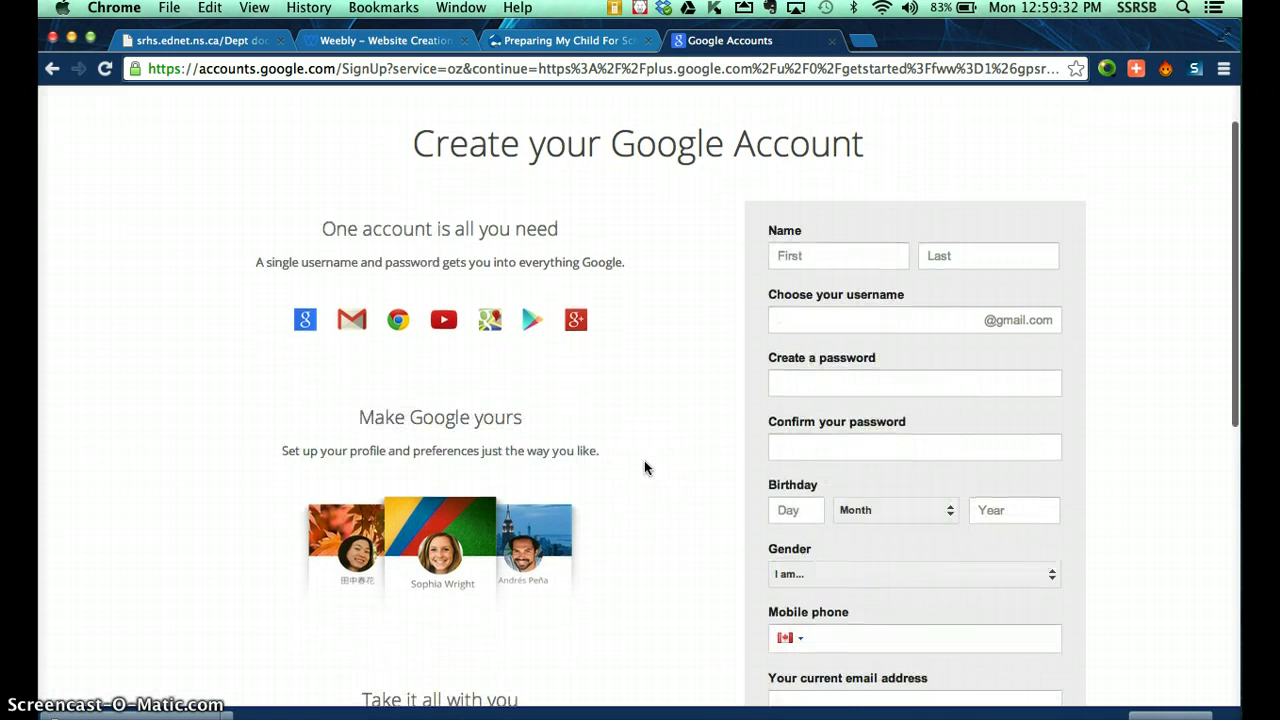
{"action": "scroll", "coordinate": [644, 467], "scroll_direction": "down", "scroll_amount": 1}
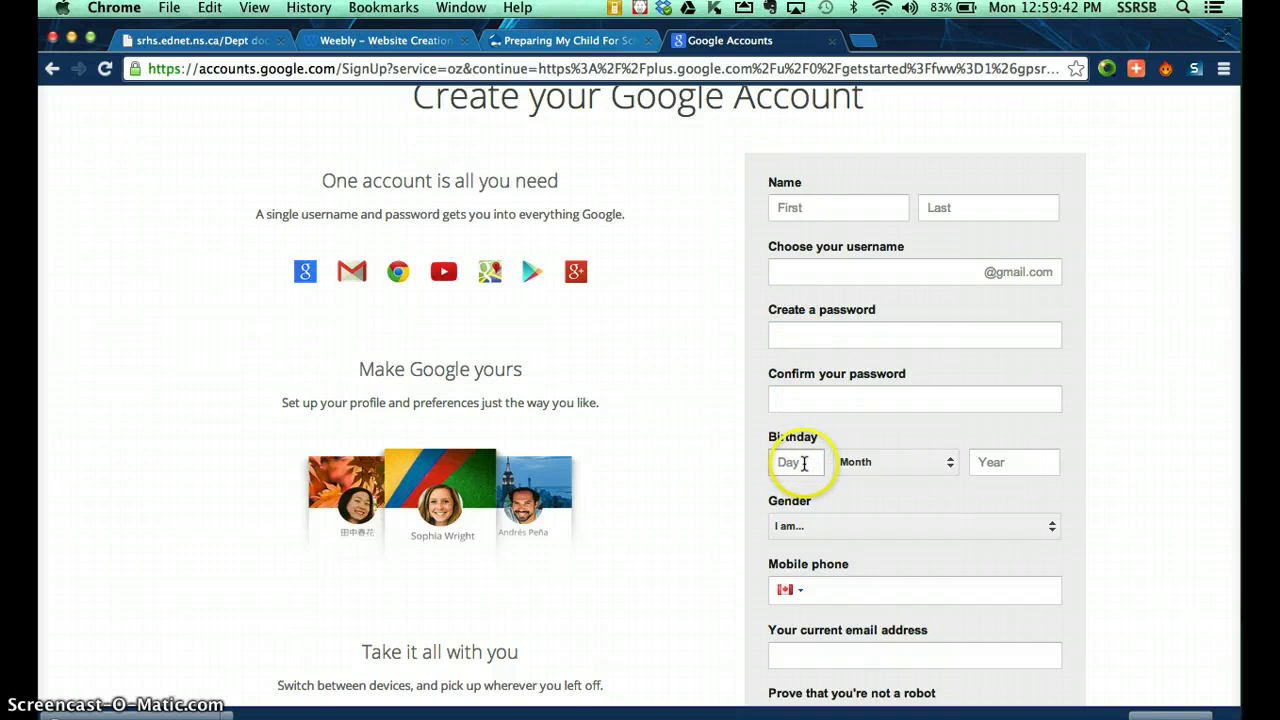
{"action": "scroll", "coordinate": [929, 540], "scroll_direction": "down", "scroll_amount": 1}
{"action": "scroll", "coordinate": [929, 545], "scroll_direction": "down", "scroll_amount": 2}
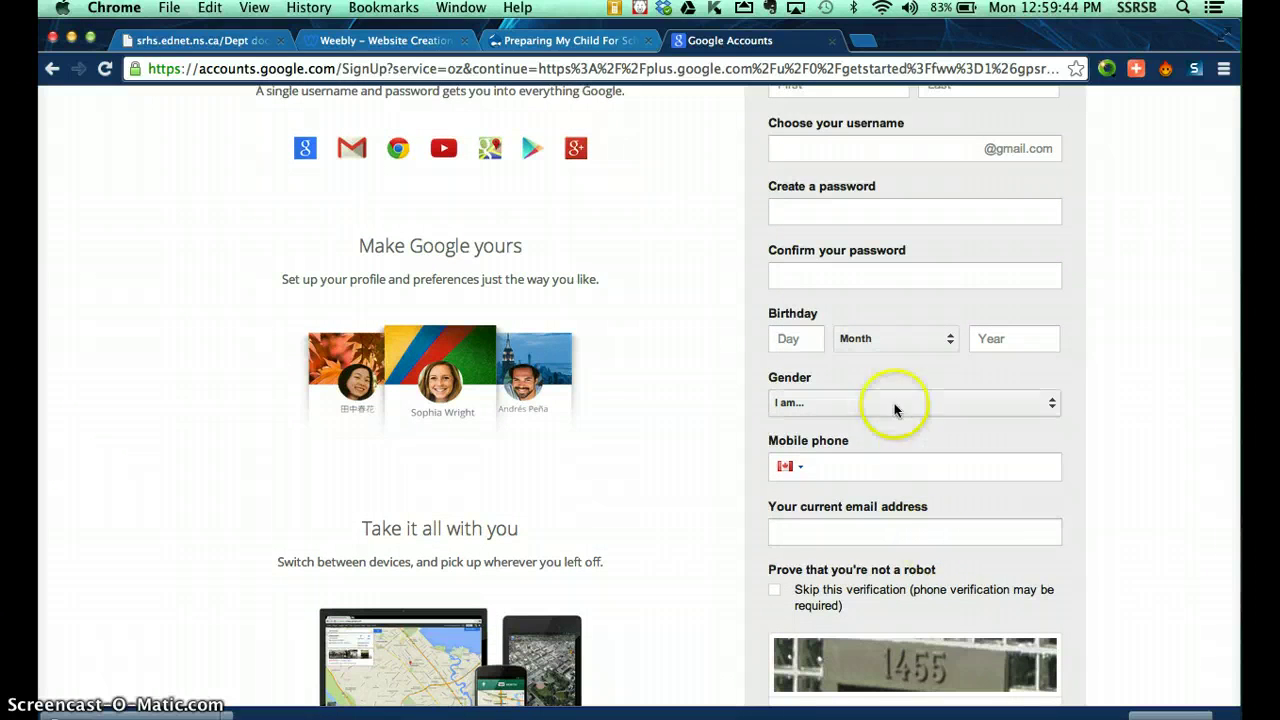
{"action": "left_click", "coordinate": [868, 462]}
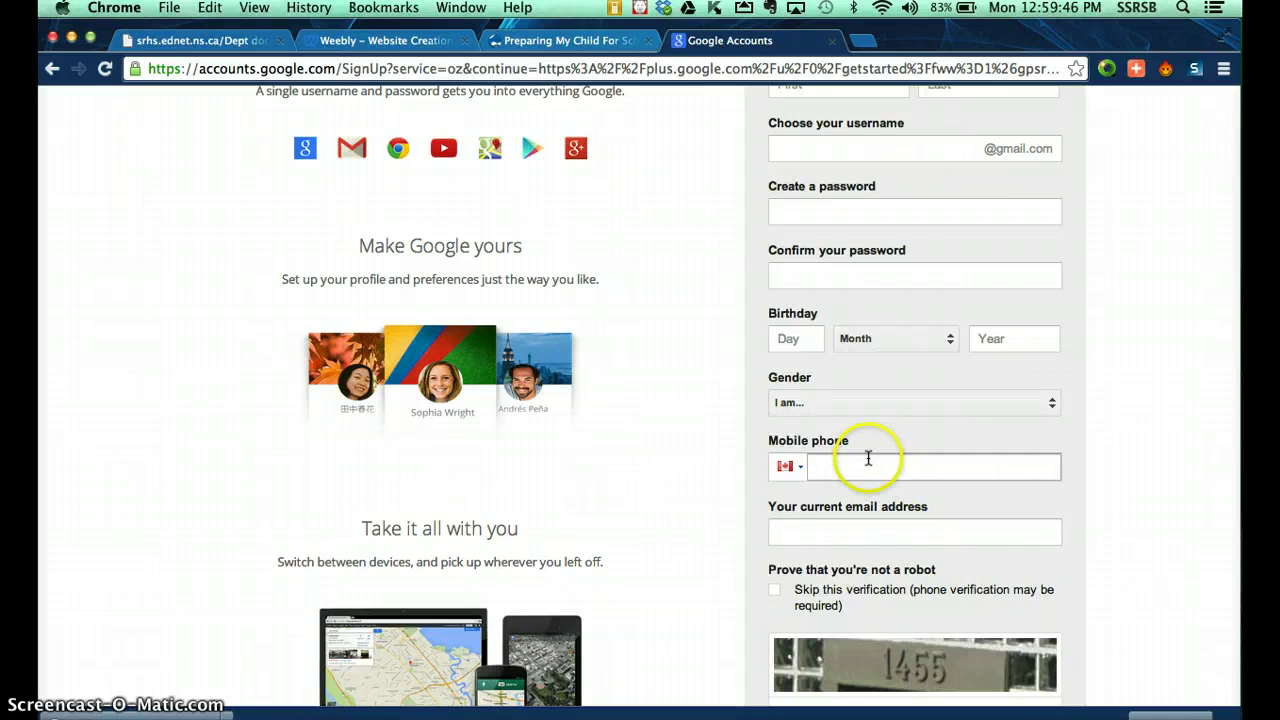
{"action": "left_click", "coordinate": [860, 522]}
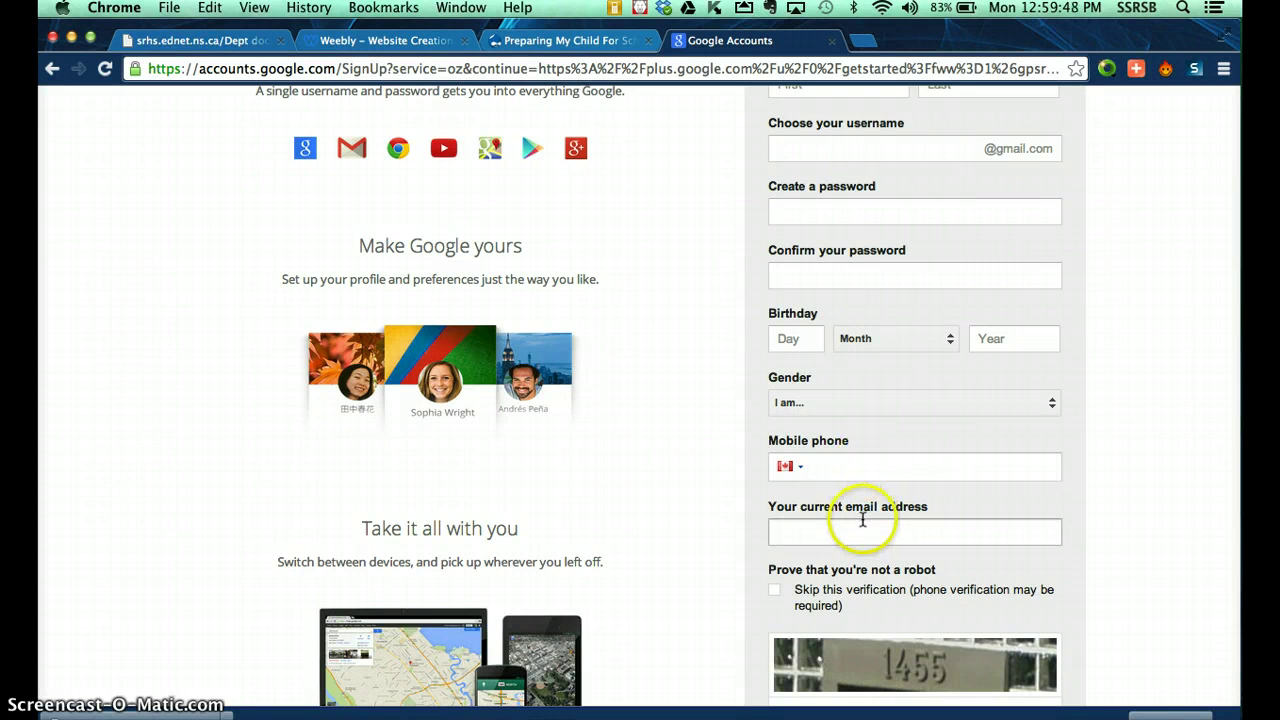
{"action": "scroll", "coordinate": [862, 520], "scroll_direction": "down", "scroll_amount": 2}
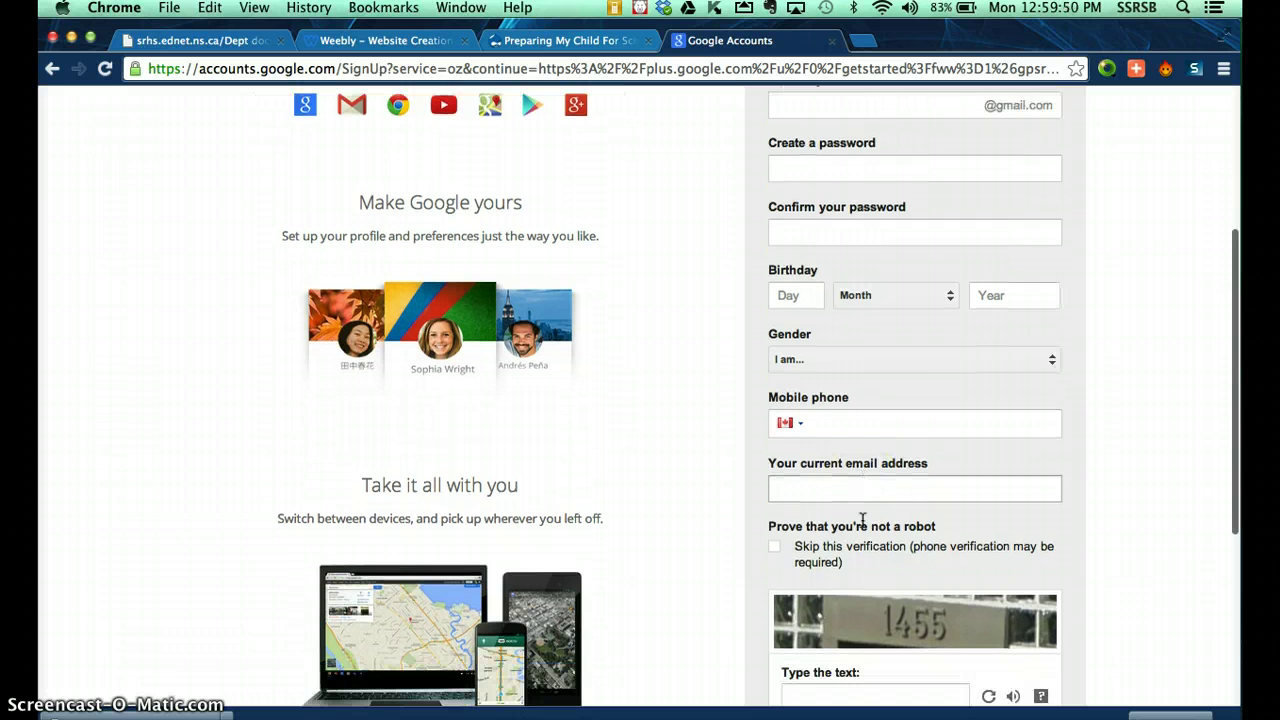
{"action": "left_click", "coordinate": [844, 474]}
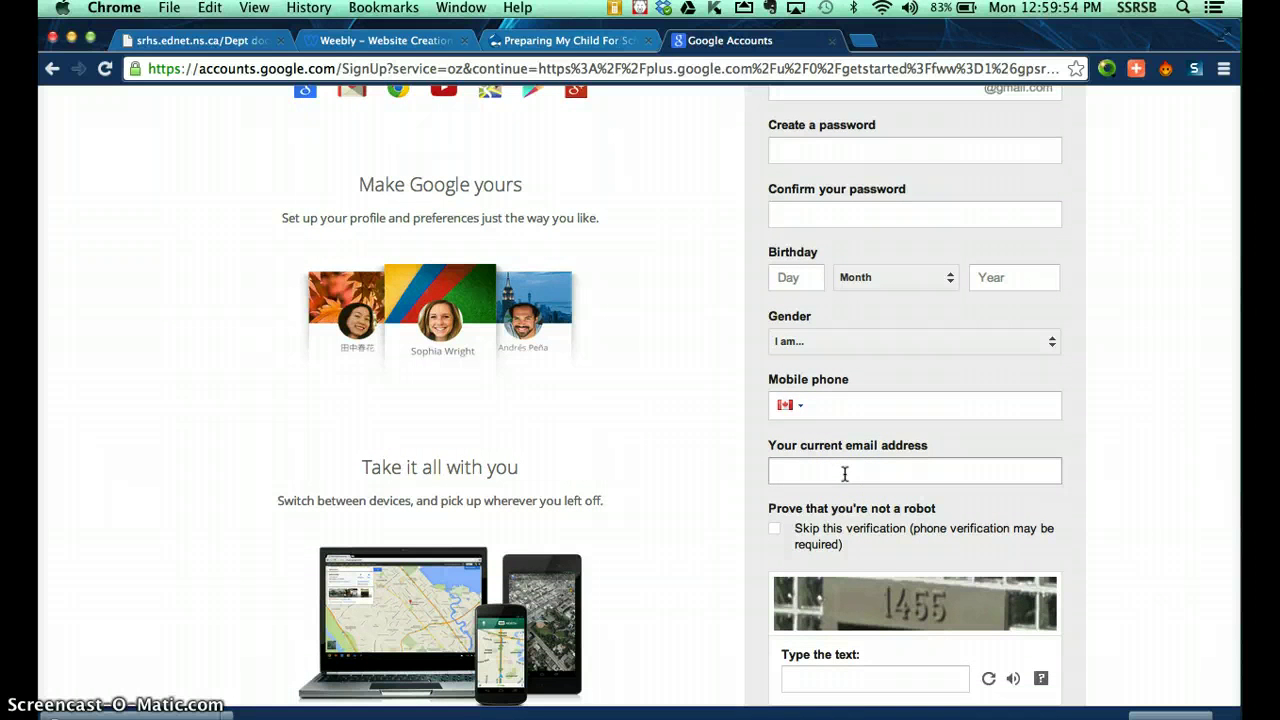
{"action": "left_click", "coordinate": [883, 603]}
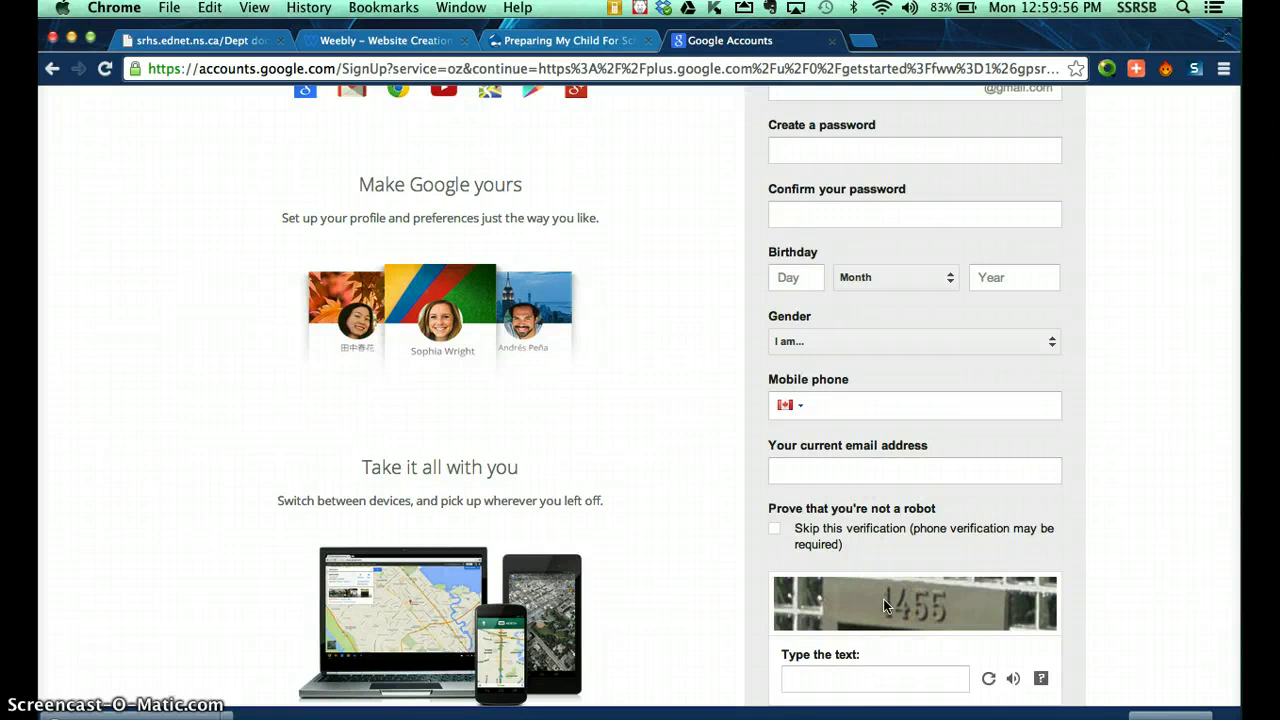
{"action": "scroll", "coordinate": [884, 605], "scroll_direction": "down", "scroll_amount": 2}
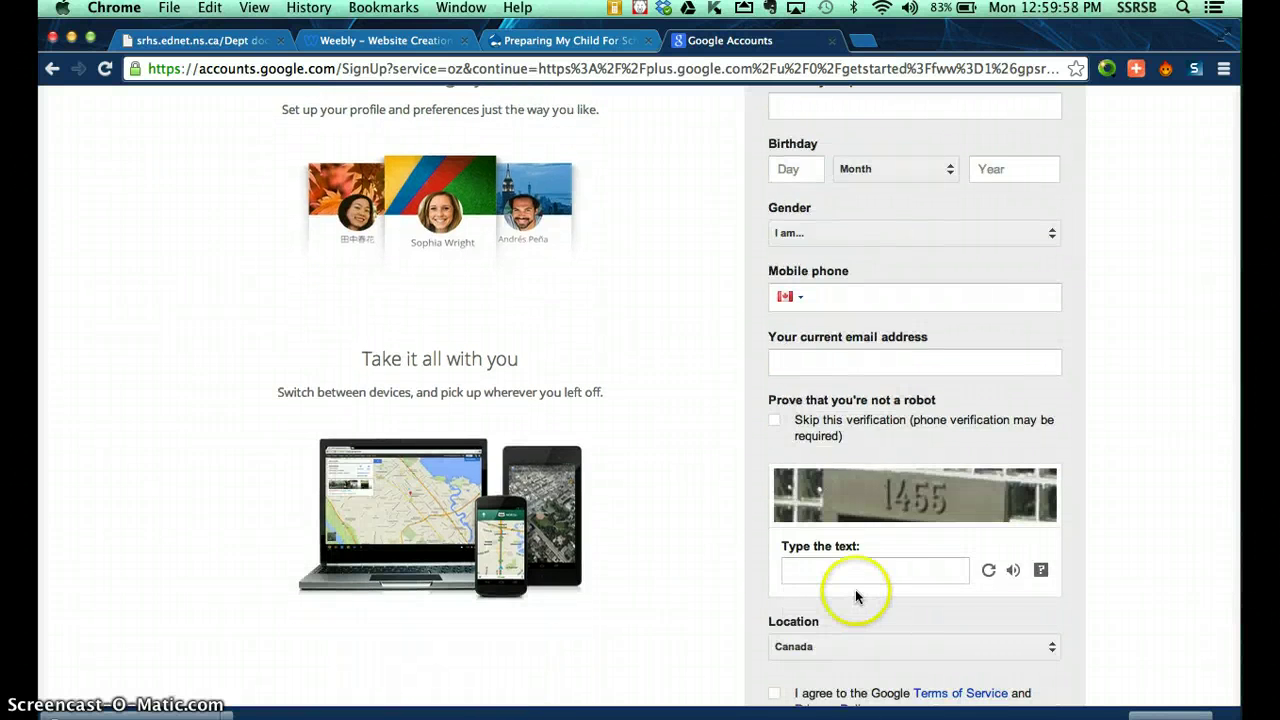
Sign in to Google+ with the existing school-board account instead, entering the account password
{"action": "scroll", "coordinate": [382, 273], "scroll_direction": "up", "scroll_amount": 8}
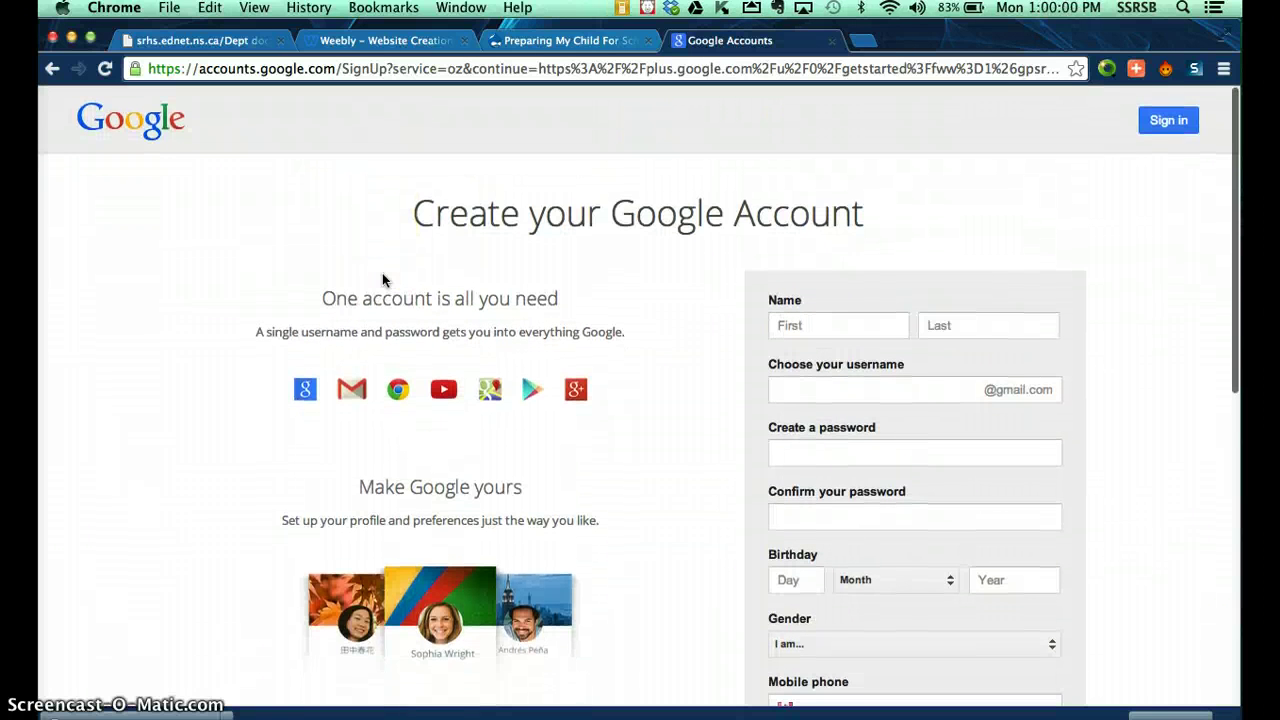
{"action": "left_click", "coordinate": [1166, 120]}
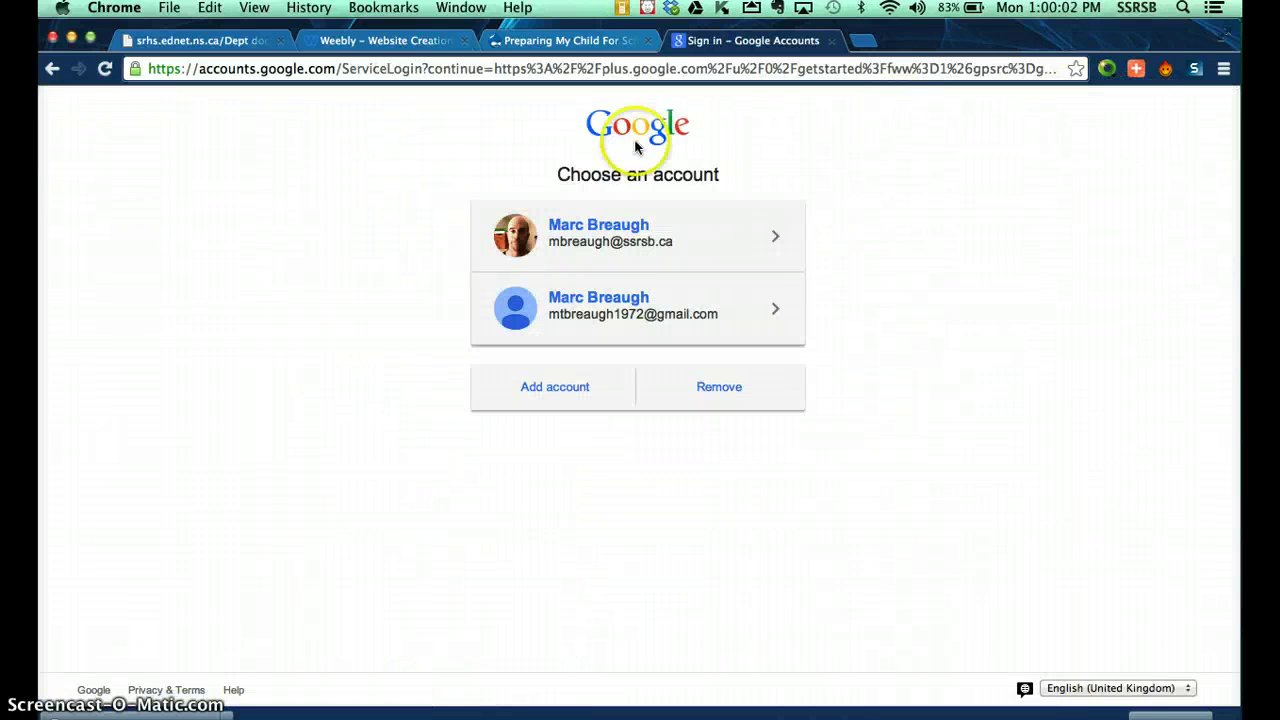
{"action": "left_click", "coordinate": [572, 225]}
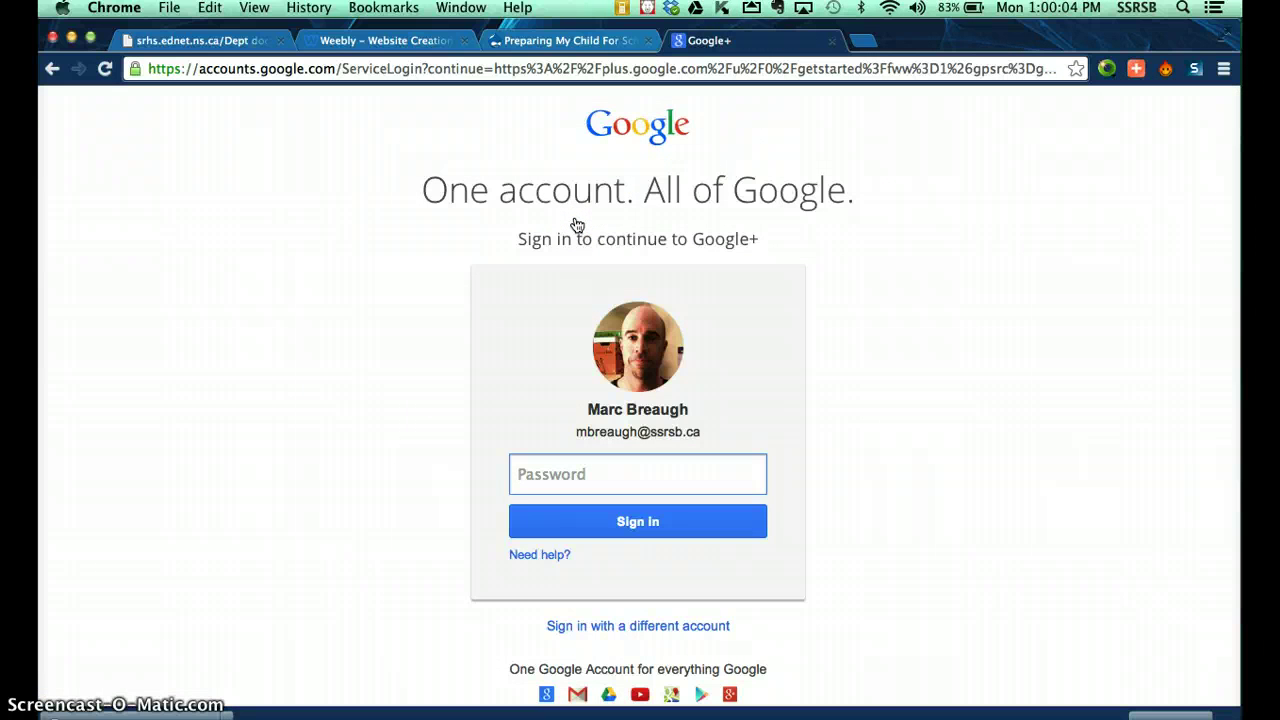
{"action": "type", "text": "••••••••"}
{"action": "key", "text": "Return"}
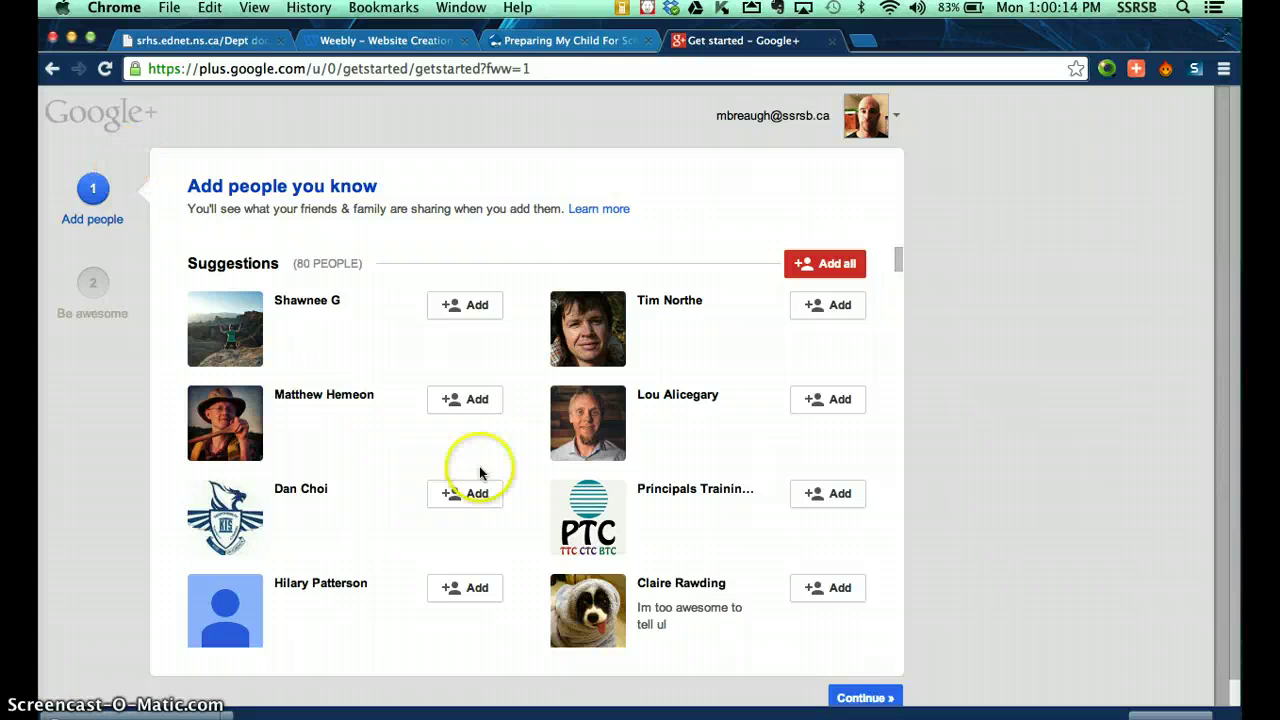
Finish the Google+ getting-started pages without adding anyone or changing profile details, and reload the home stream
{"action": "left_click", "coordinate": [868, 697]}
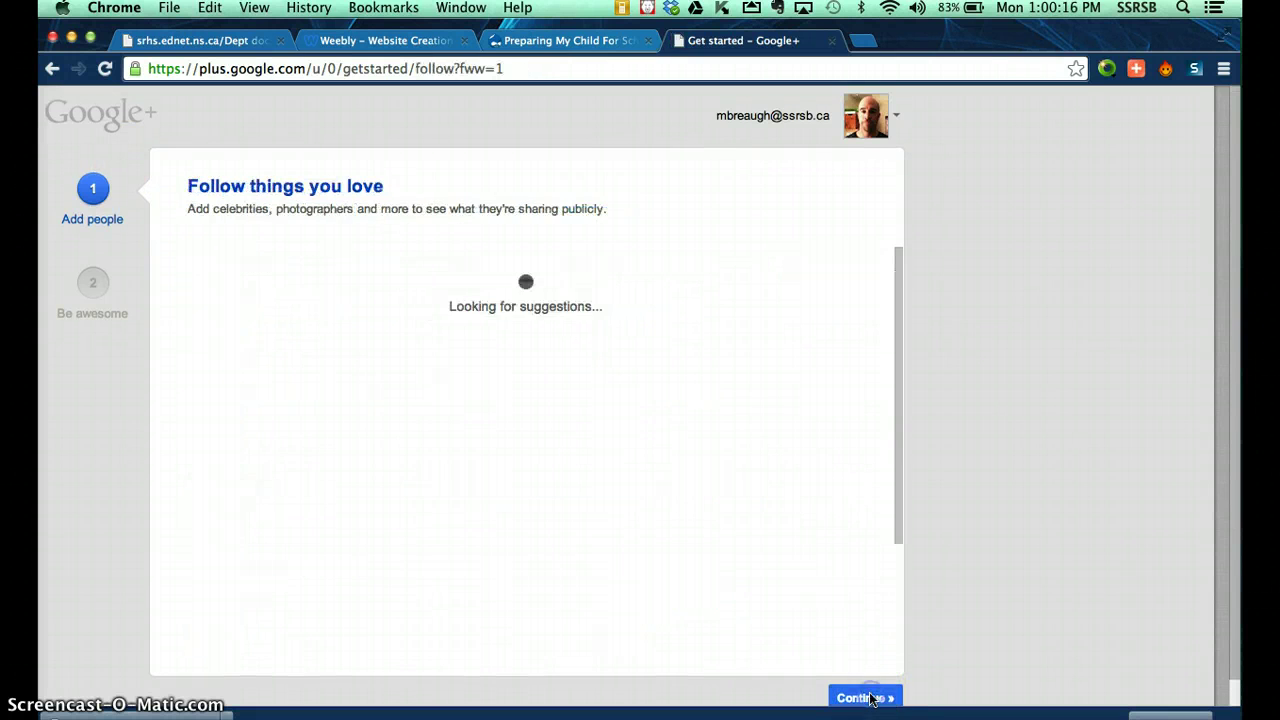
{"action": "left_click", "coordinate": [866, 697]}
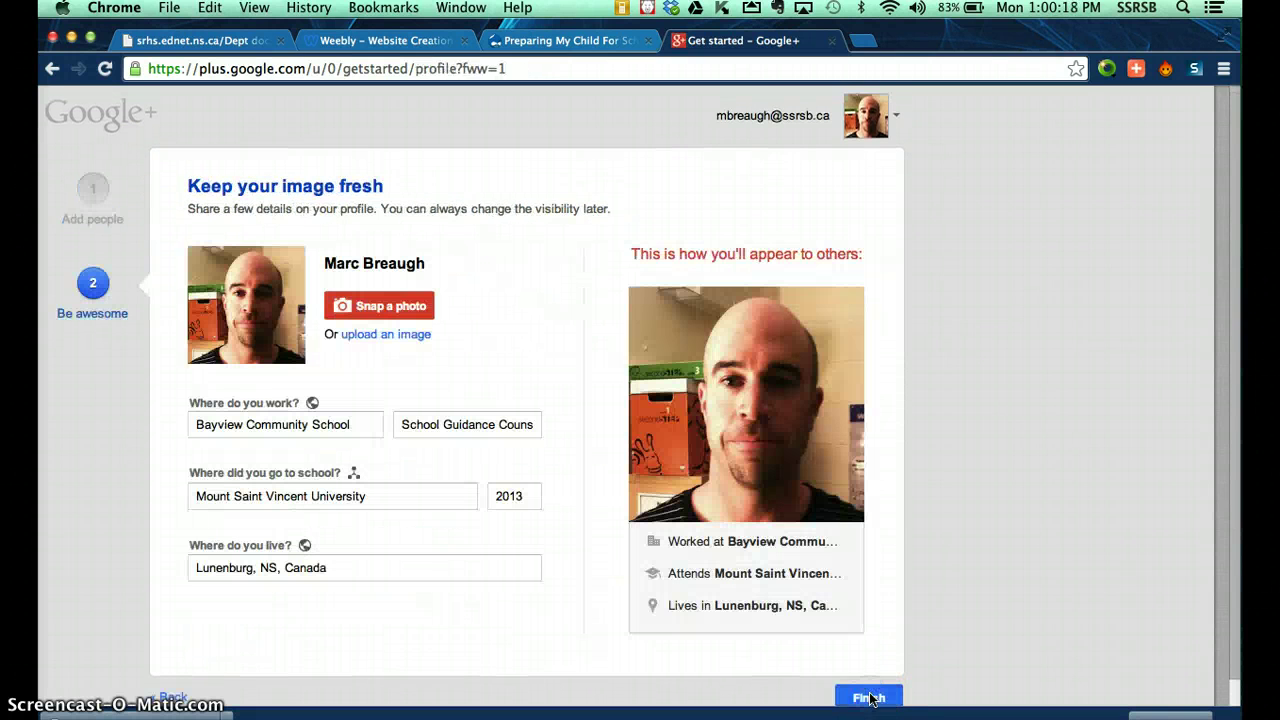
{"action": "left_click", "coordinate": [868, 697]}
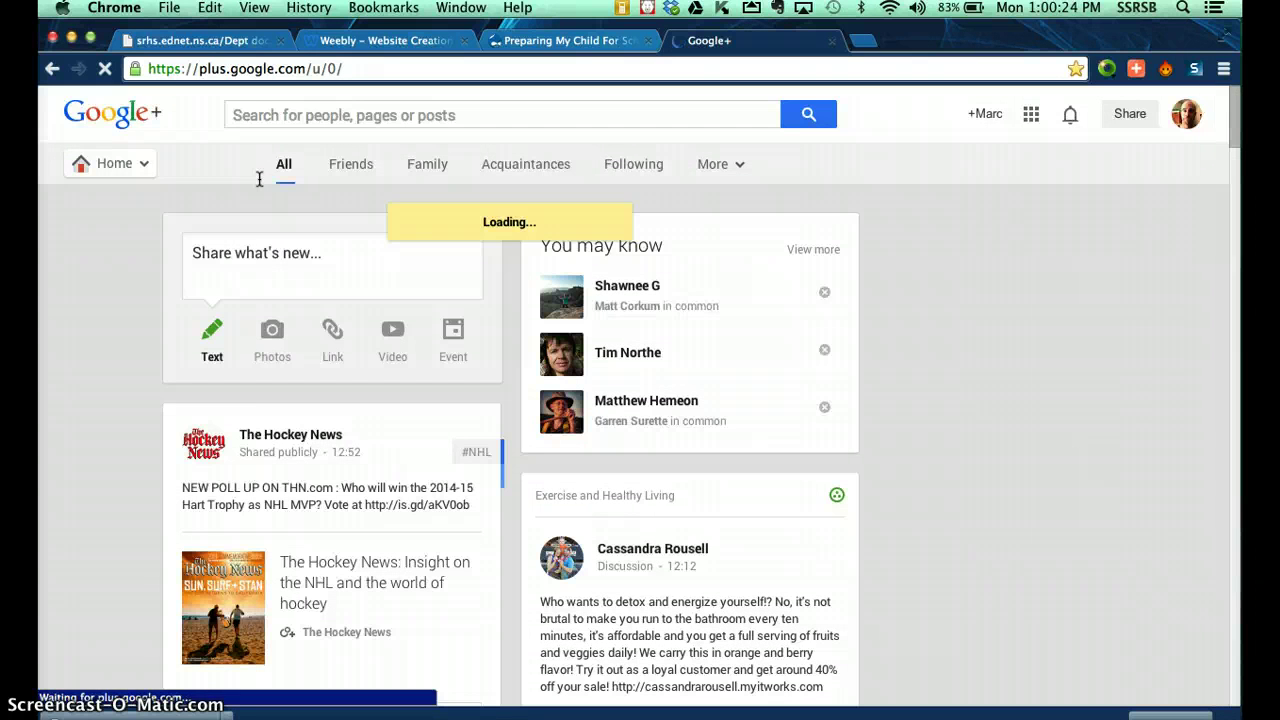
{"action": "left_click", "coordinate": [148, 160]}
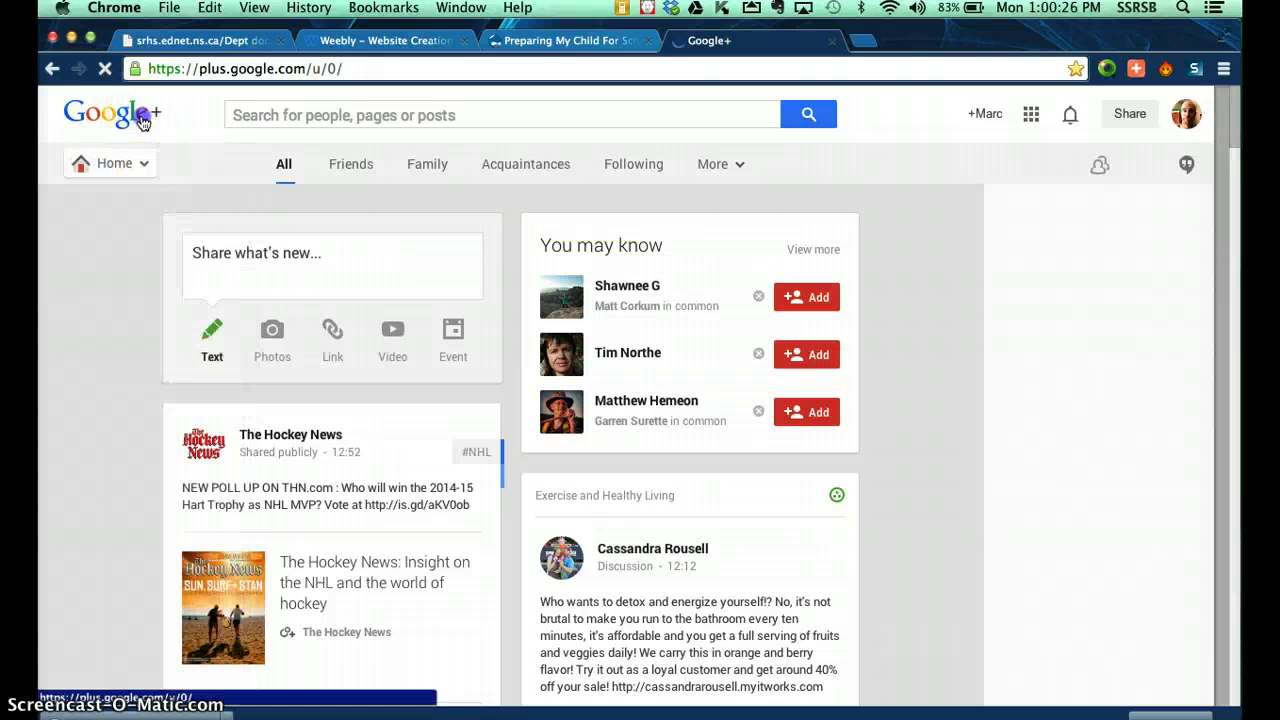
{"action": "left_click", "coordinate": [121, 115]}
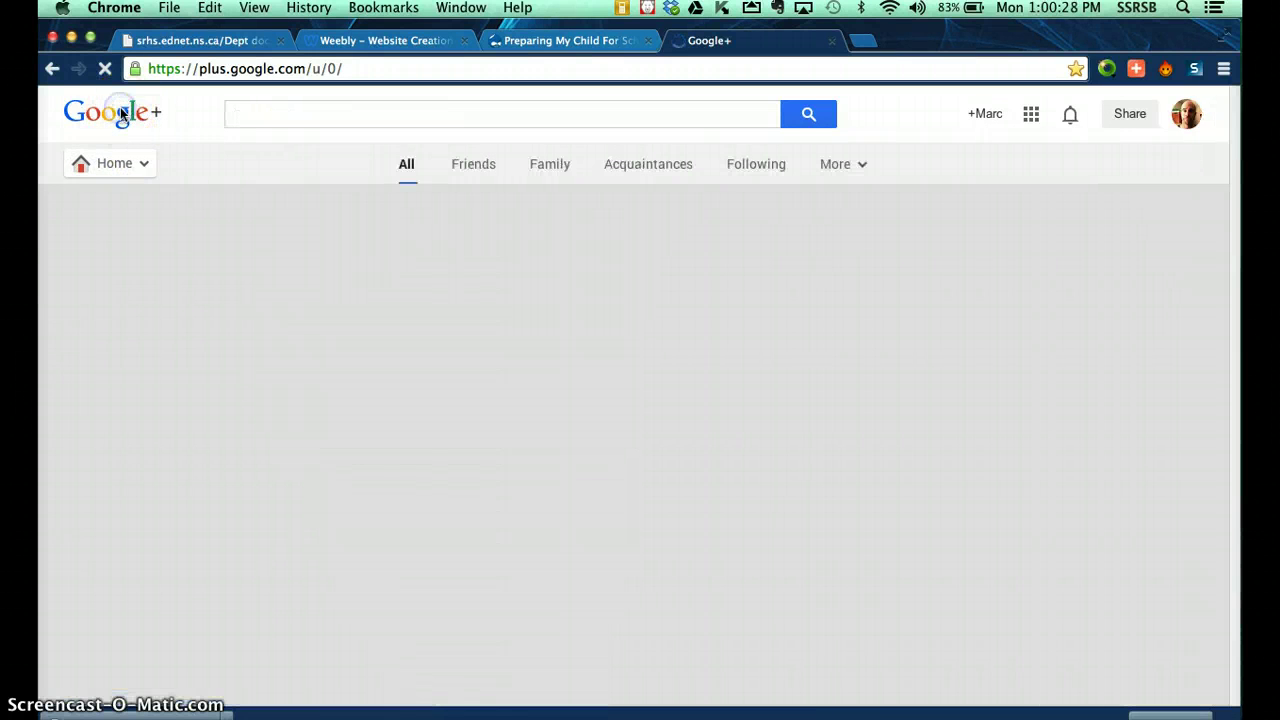
{"action": "mouse_move", "coordinate": [126, 166]}
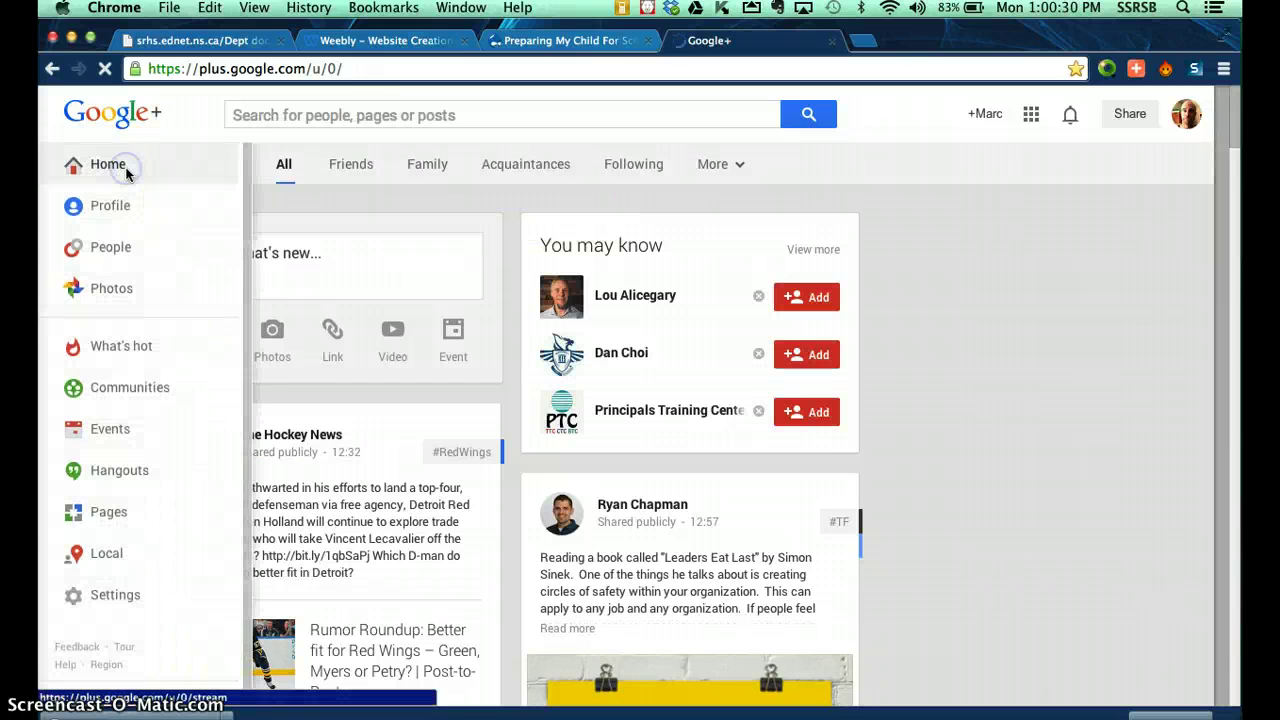
Search Google+ for "drive"
{"action": "left_click", "coordinate": [377, 115]}
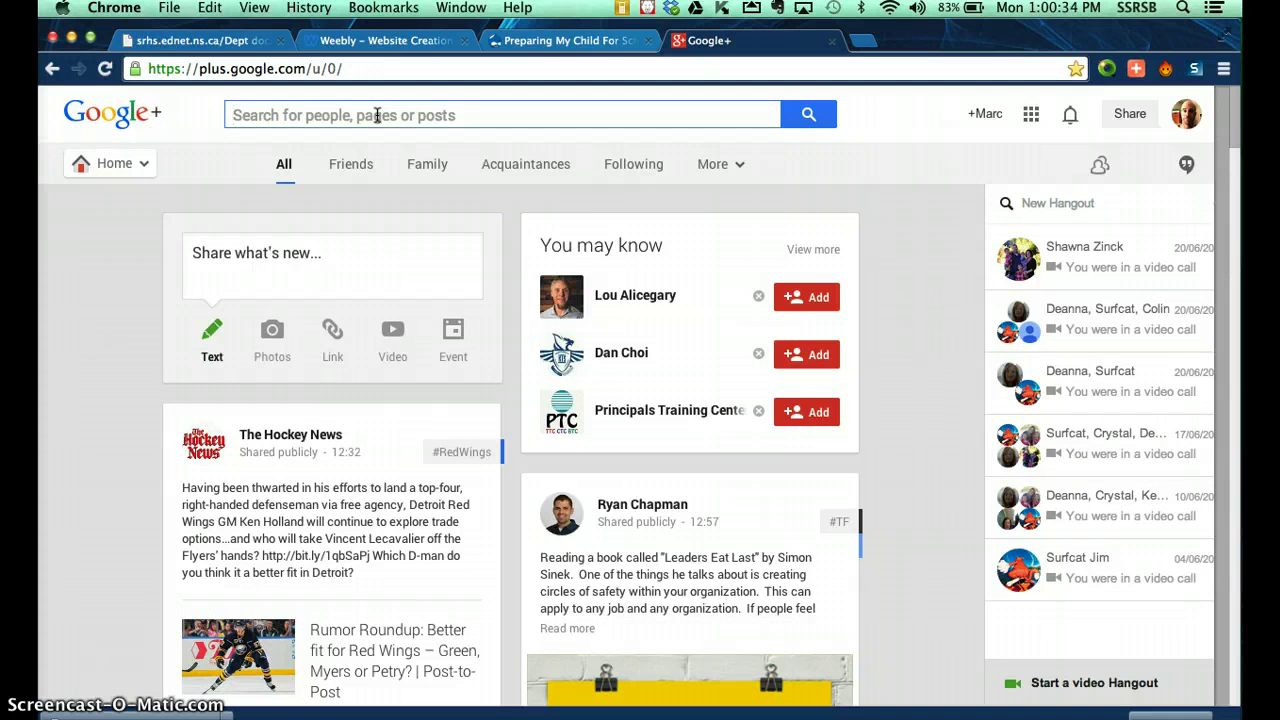
{"action": "type", "text": "drive"}
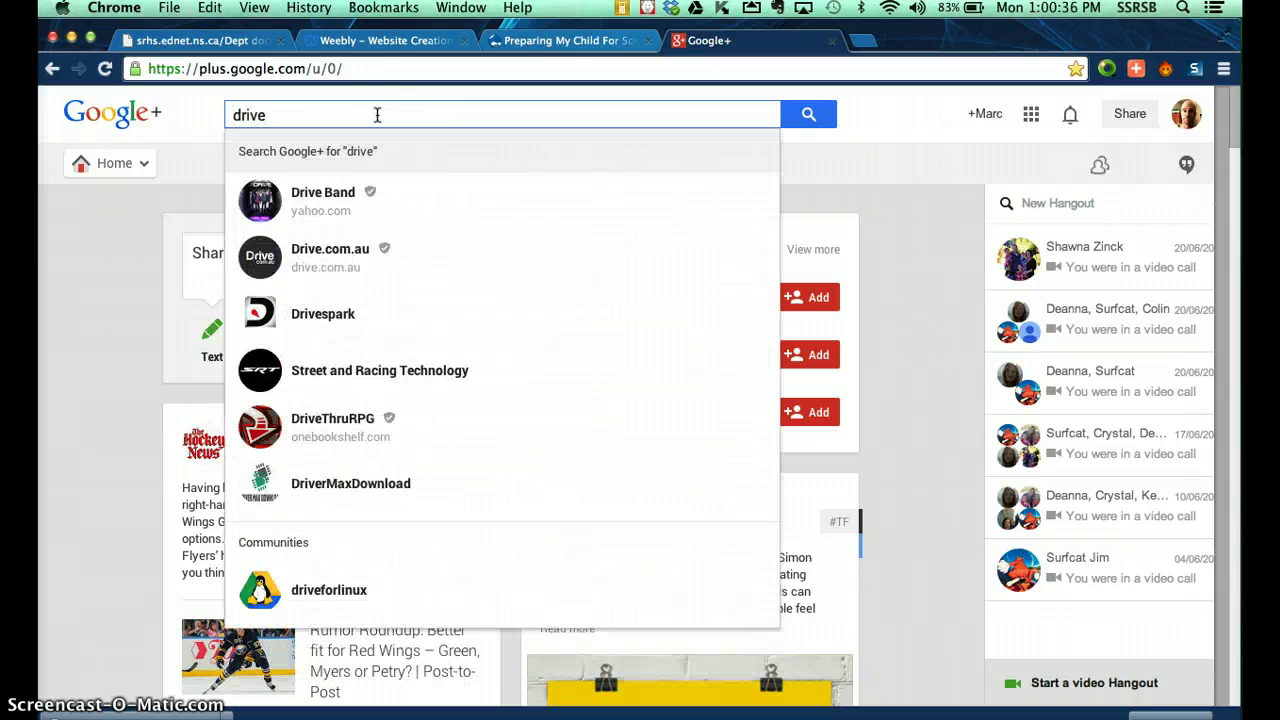
{"action": "key", "text": "Return"}
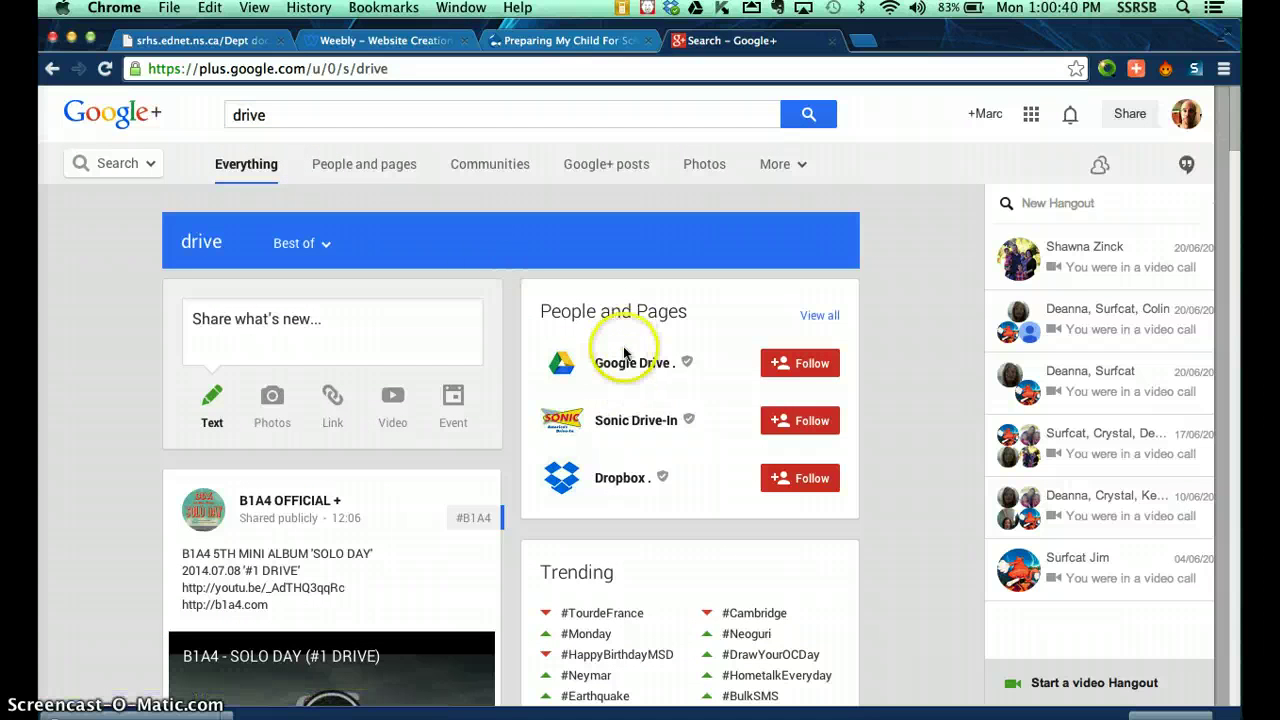
Open the Google Drive page from the results, follow its website link and go to My Drive
{"action": "left_click", "coordinate": [625, 365]}
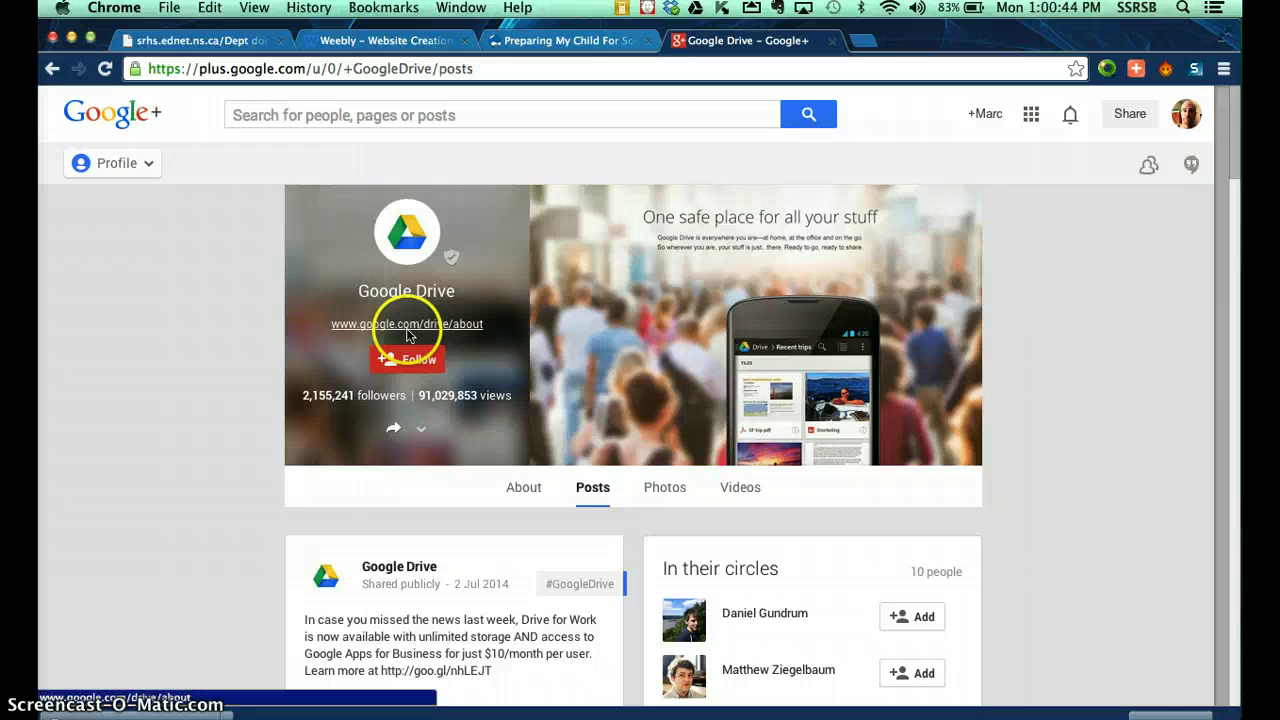
{"action": "left_click", "coordinate": [404, 328]}
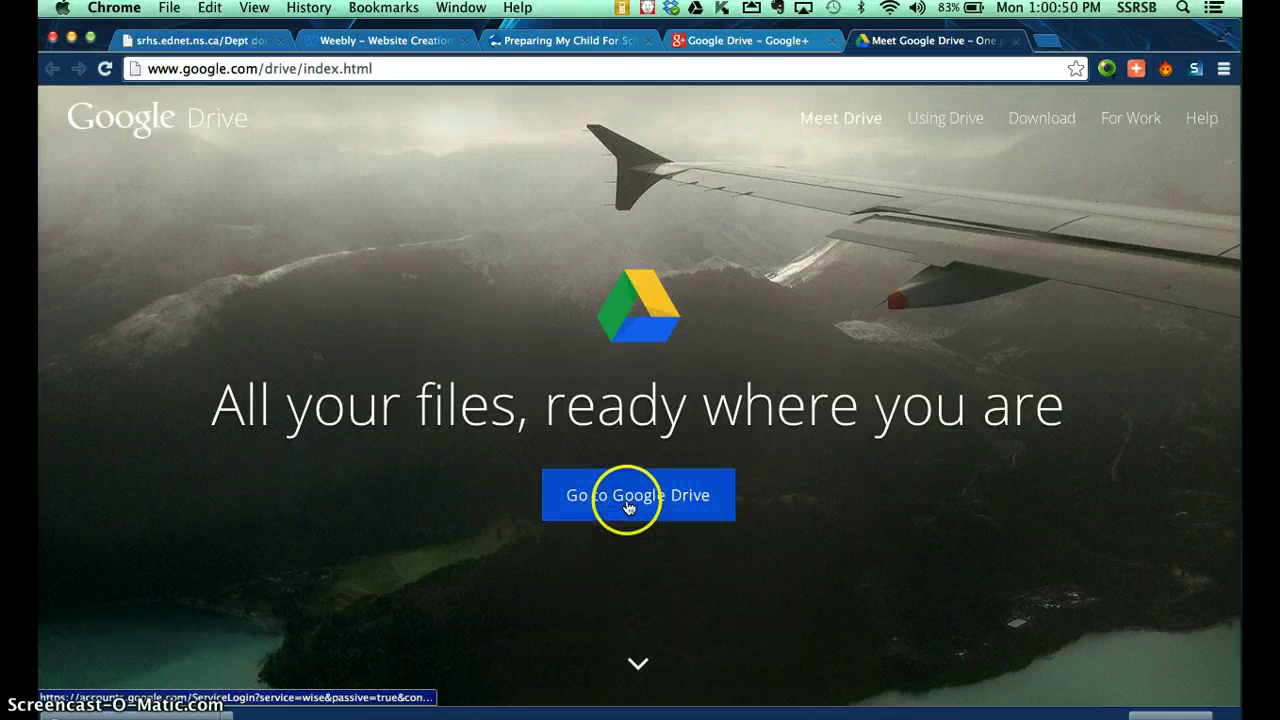
{"action": "left_click", "coordinate": [628, 507]}
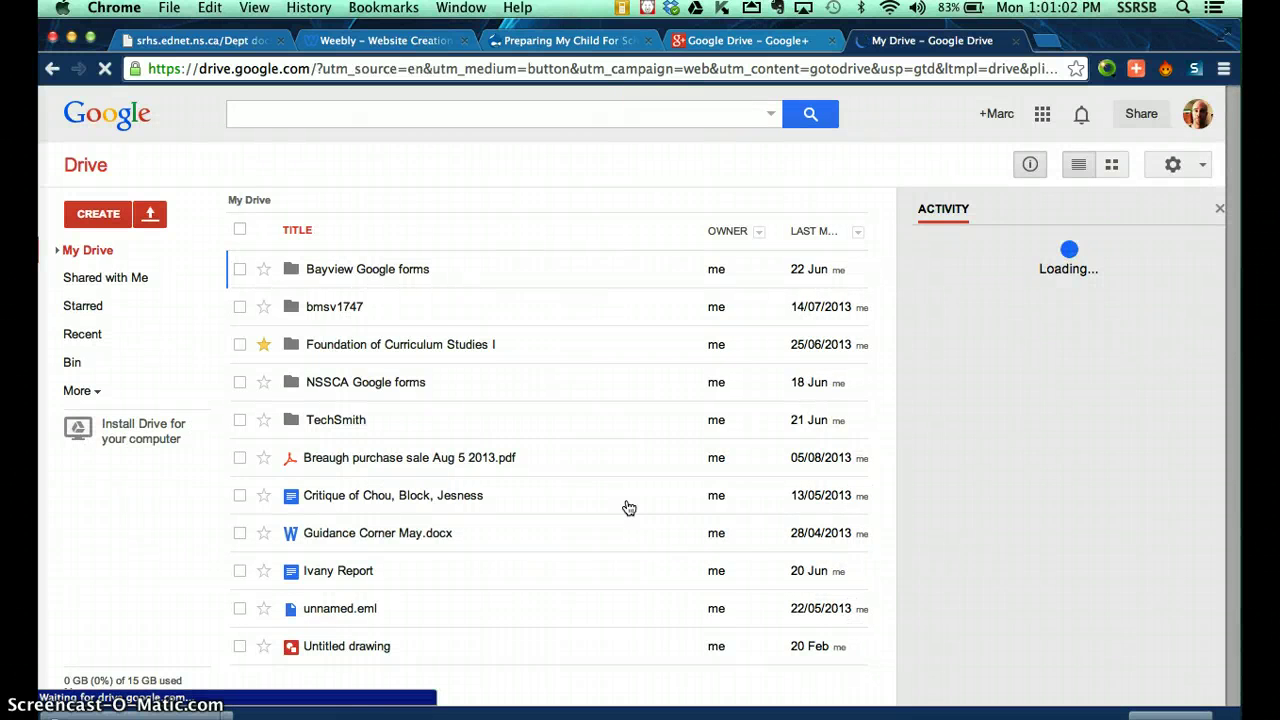
Create a new form in My Drive with the Default theme, keeping the suggested title
{"action": "left_click", "coordinate": [310, 344]}
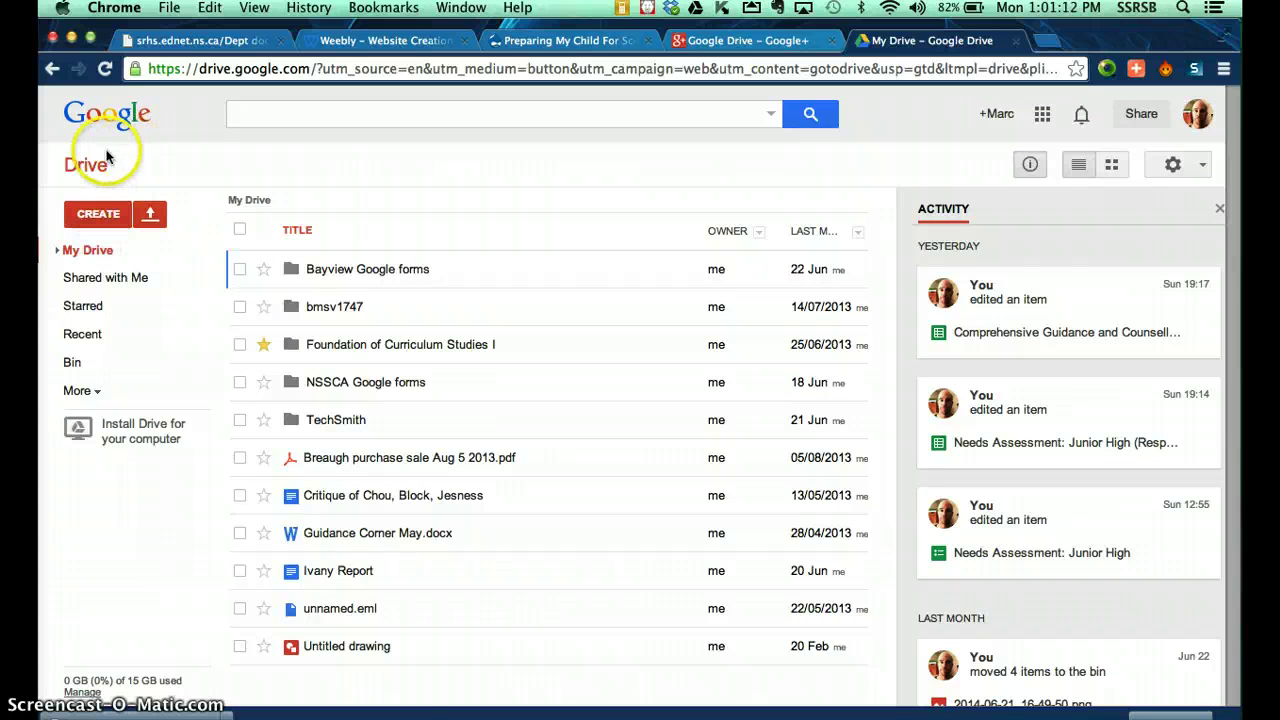
{"action": "left_click", "coordinate": [100, 214]}
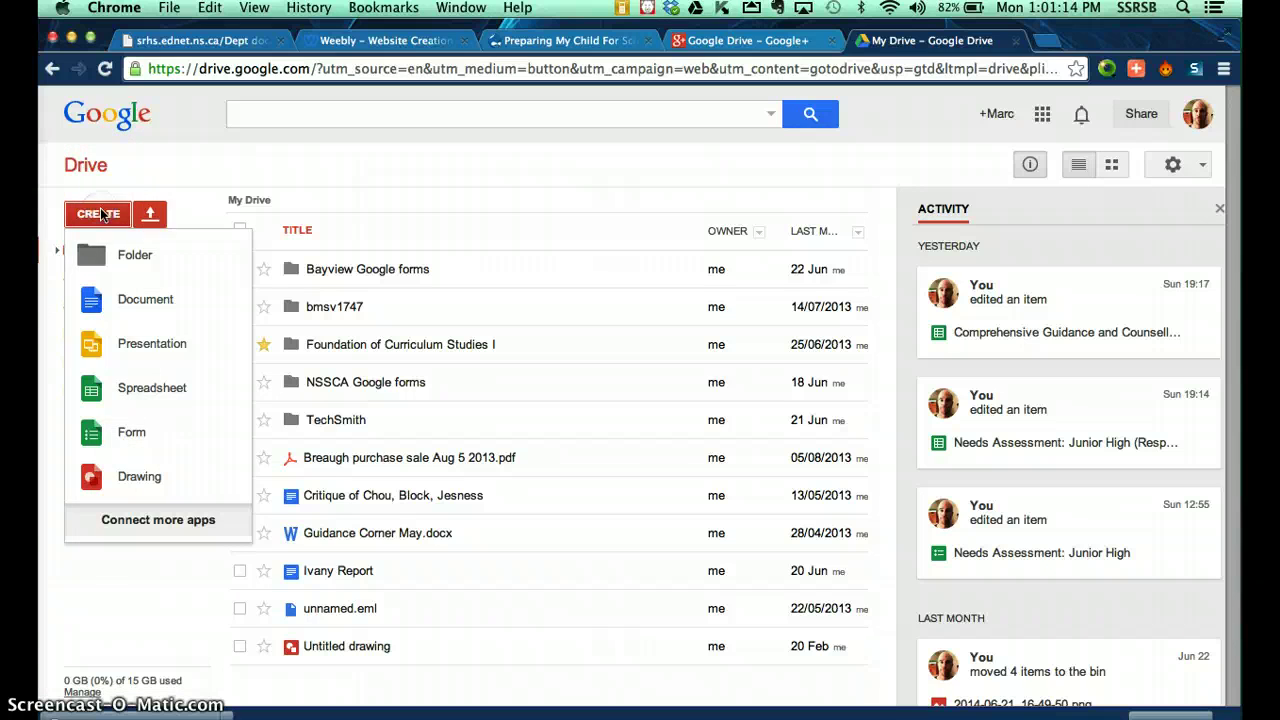
{"action": "left_click", "coordinate": [115, 443]}
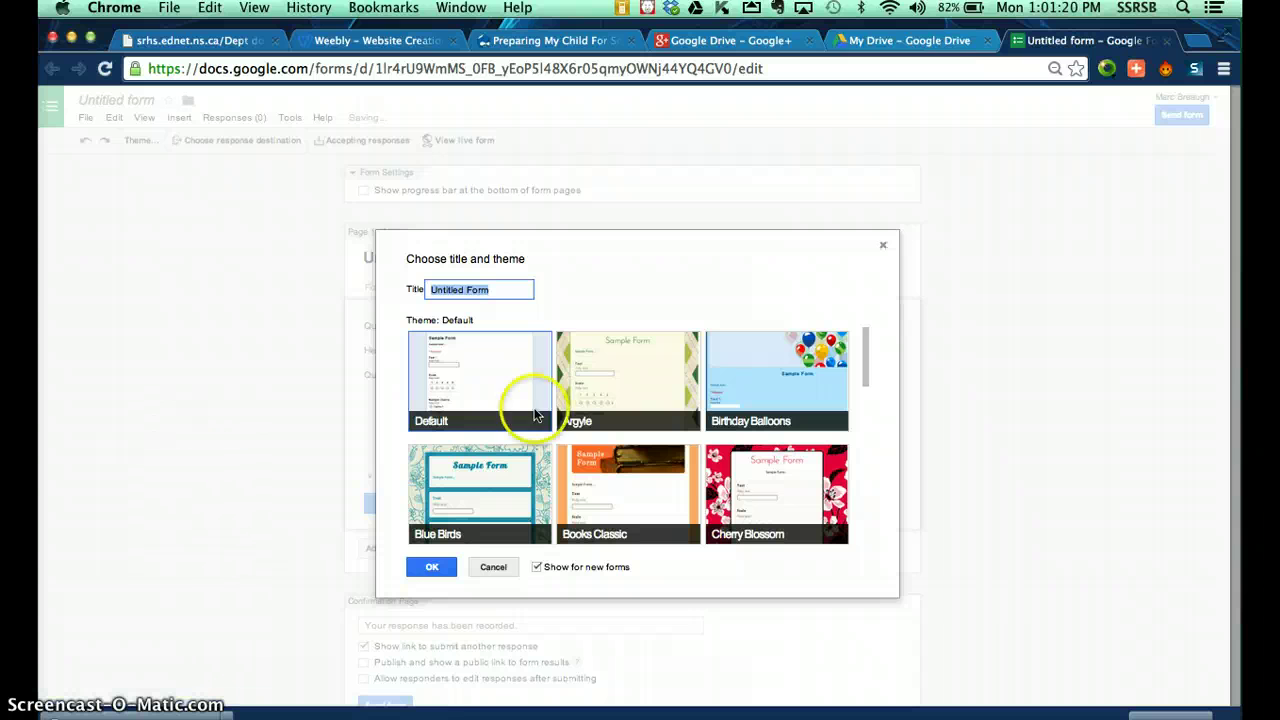
{"action": "scroll", "coordinate": [551, 411], "scroll_direction": "down", "scroll_amount": 1}
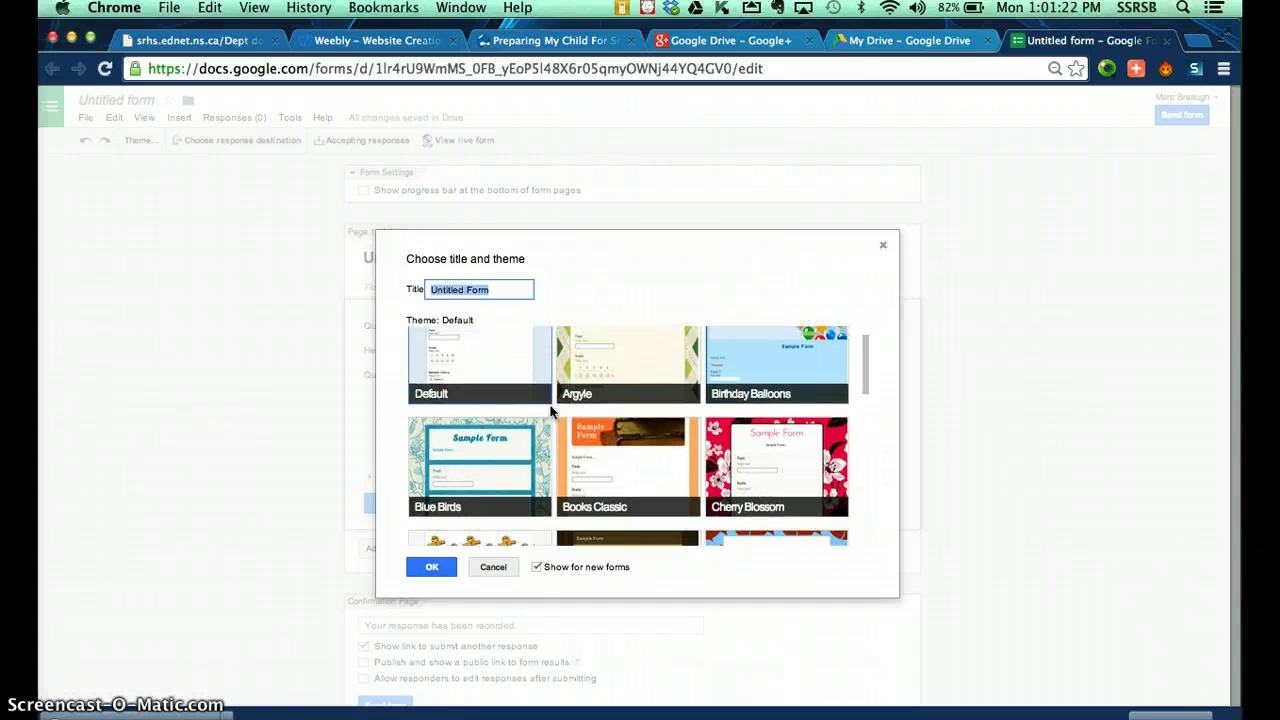
{"action": "scroll", "coordinate": [551, 411], "scroll_direction": "up", "scroll_amount": 1}
{"action": "left_click", "coordinate": [464, 385]}
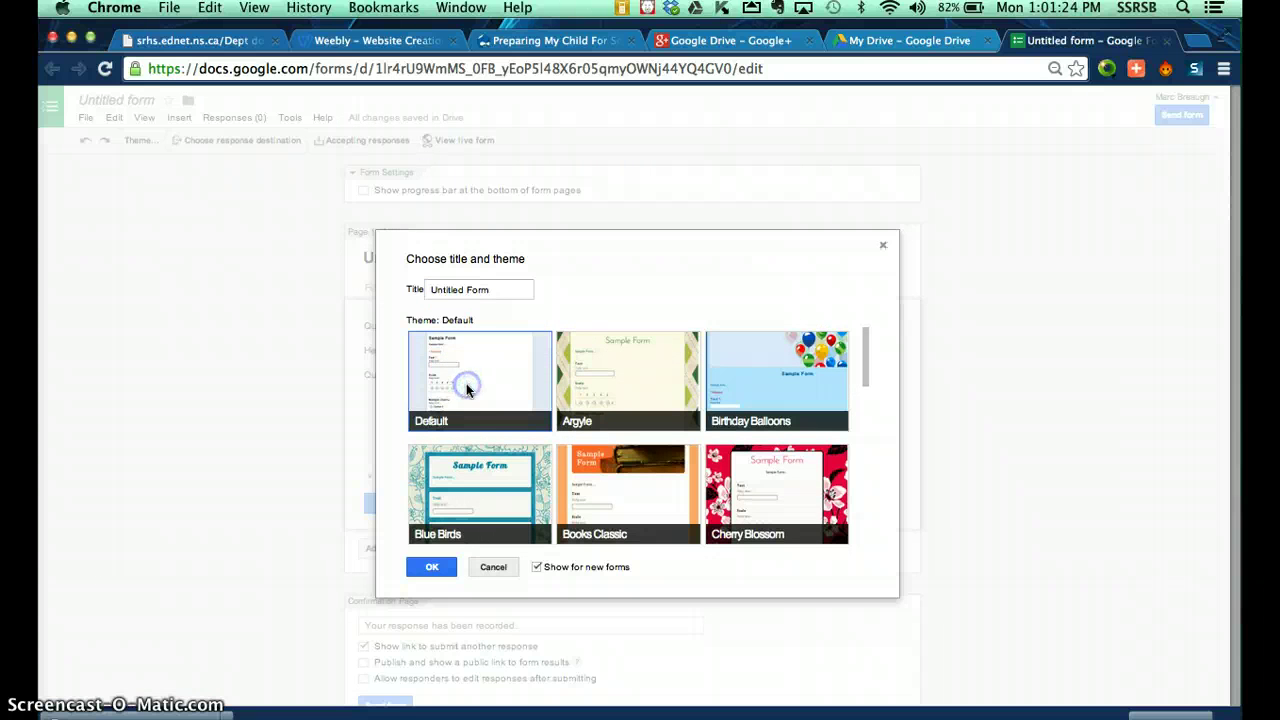
{"action": "left_click", "coordinate": [428, 567]}
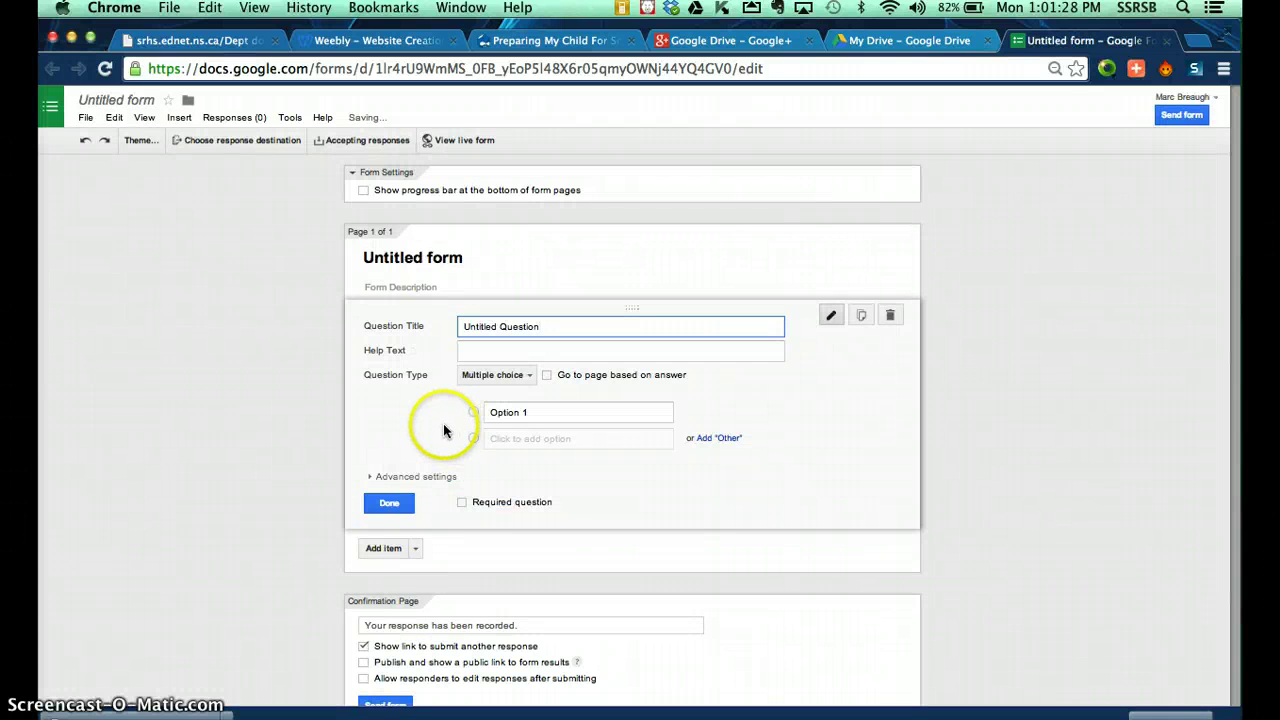
Replace the form's title with "Junior High Needs Assessment"
{"action": "left_click", "coordinate": [413, 256]}
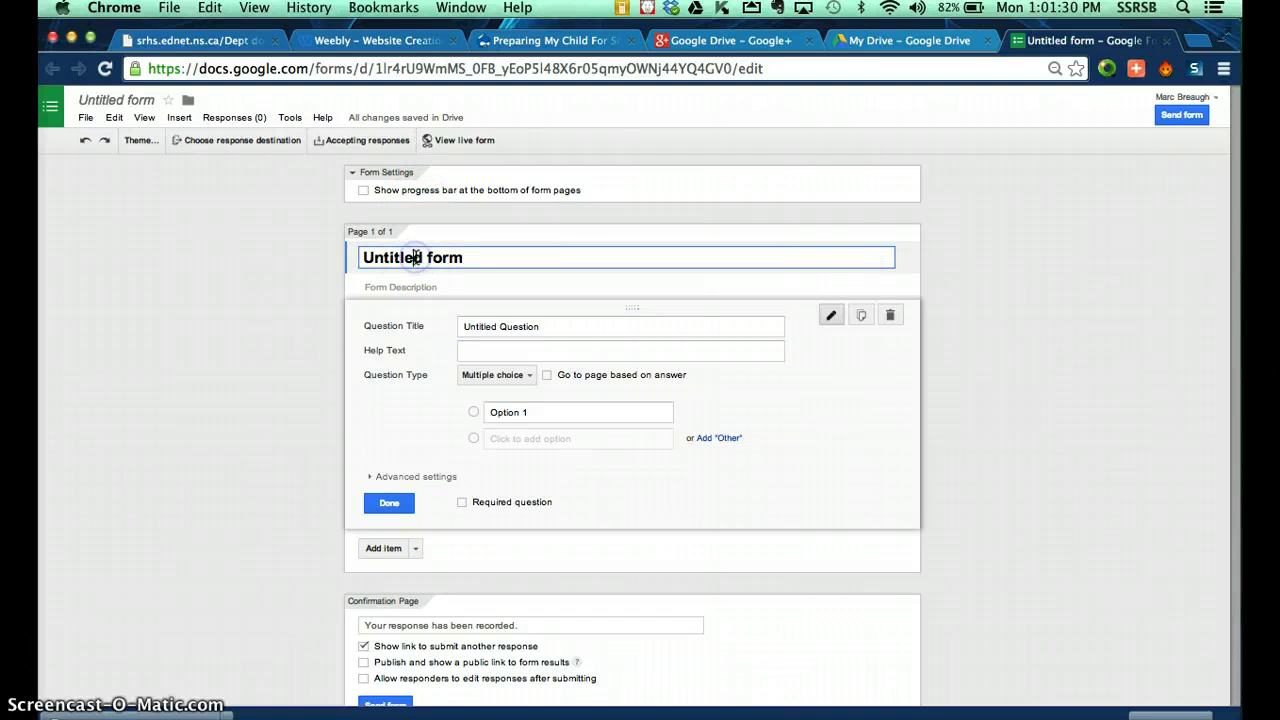
{"action": "key", "text": "BackSpace"}
{"action": "key", "text": "BackSpace"}
{"action": "key", "text": "BackSpace"}
{"action": "key", "text": "BackSpace"}
{"action": "key", "text": "BackSpace"}
{"action": "key", "text": "BackSpace"}
{"action": "key", "text": "BackSpace"}
{"action": "key", "text": "BackSpace"}
{"action": "key", "text": "BackSpace"}
{"action": "key", "text": "BackSpace"}
{"action": "key", "text": "BackSpace"}
{"action": "key", "text": "BackSpace"}
{"action": "key", "text": "BackSpace"}
{"action": "type", "text": "Junior Hi"}
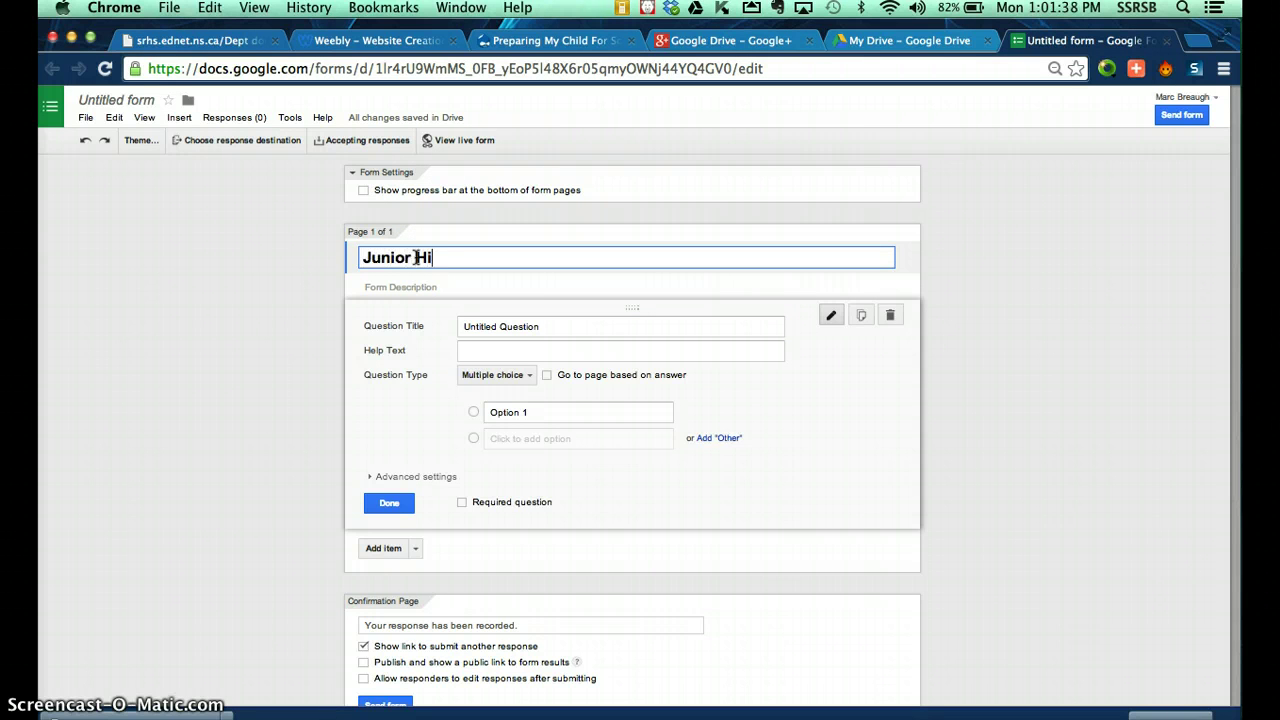
{"action": "type", "text": "gh needs"}
{"action": "key", "text": "BackSpace"}
{"action": "key", "text": "BackSpace"}
{"action": "key", "text": "BackSpace"}
{"action": "key", "text": "BackSpace"}
{"action": "key", "text": "BackSpace"}
{"action": "key", "text": "BackSpace"}
{"action": "type", "text": "Needs"}
{"action": "key", "text": "BackSpace"}
{"action": "type", "text": "eeds As"}
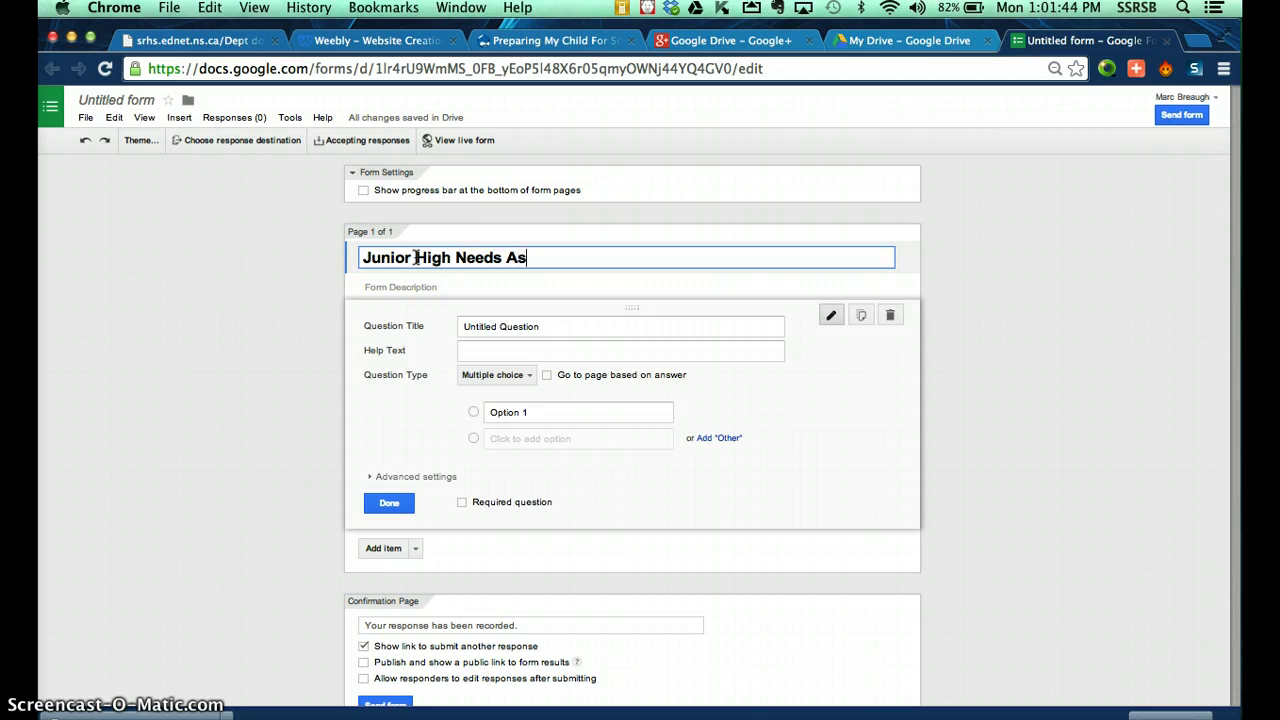
{"action": "type", "text": "sessment"}
{"action": "left_click", "coordinate": [408, 287]}
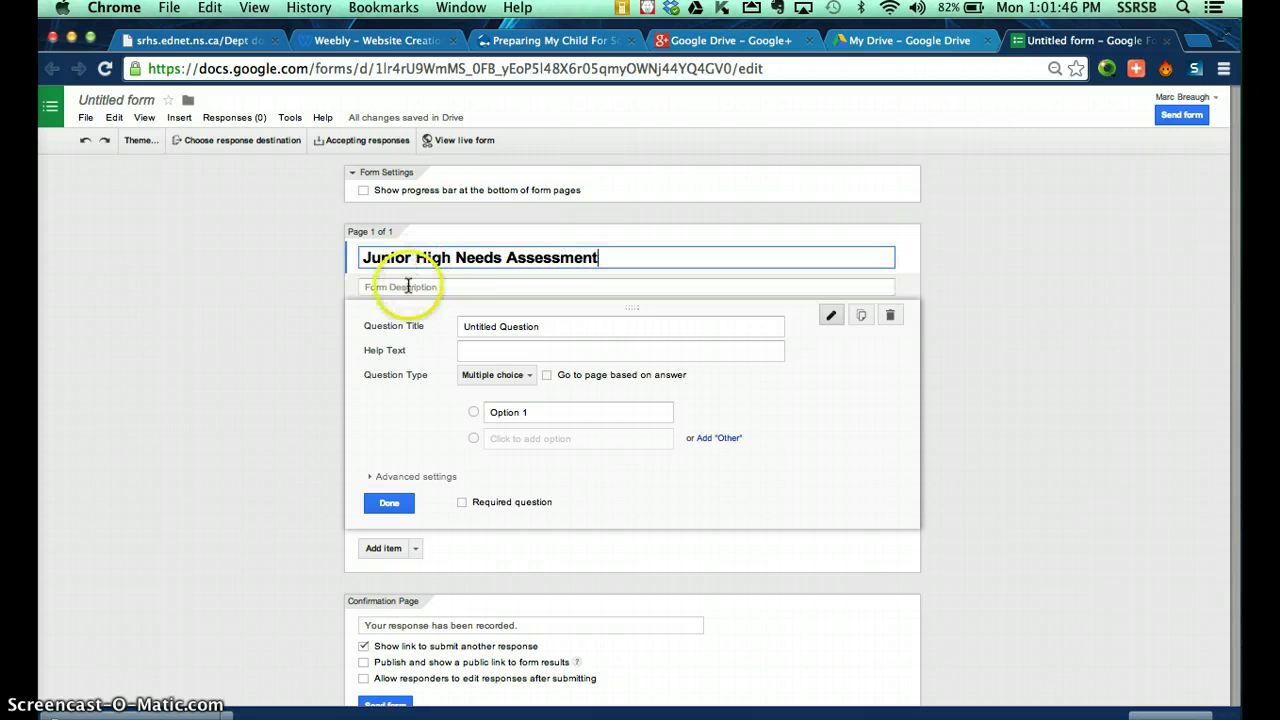
Set the first question's title to "1. Do you want to learn more about counselling services at your school?"
{"action": "left_click", "coordinate": [467, 322]}
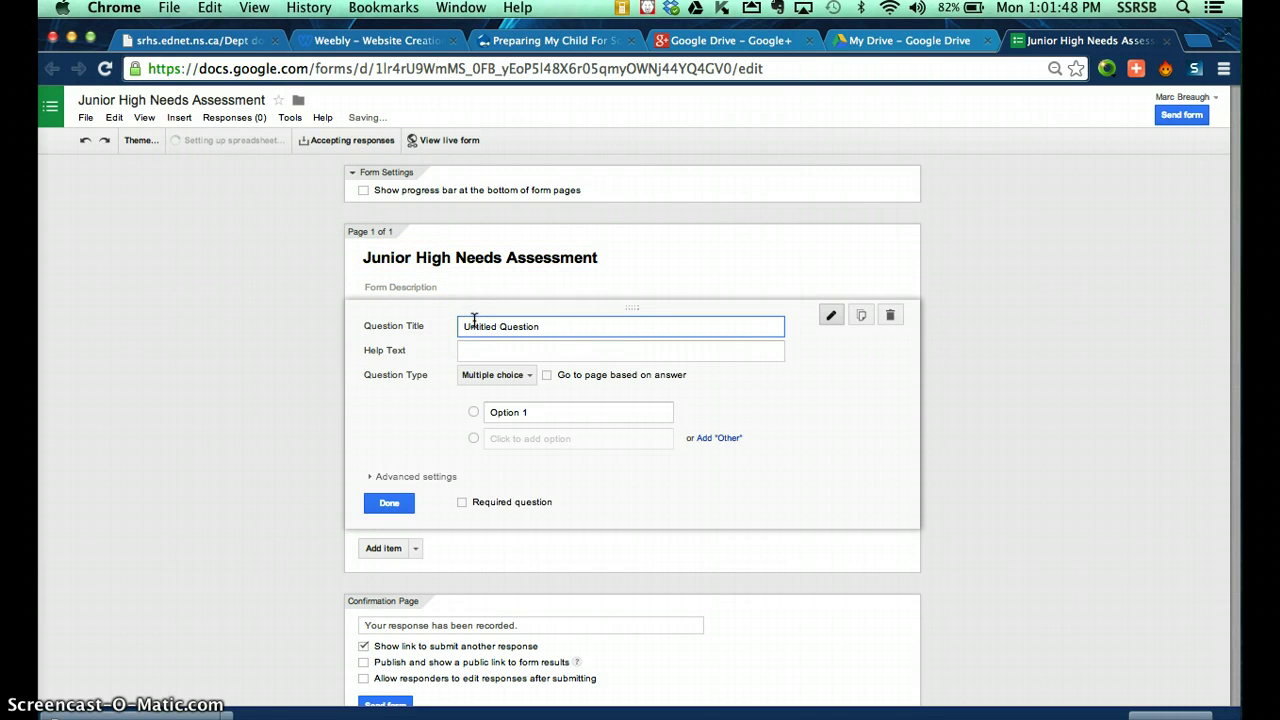
{"action": "type", "text": "1."}
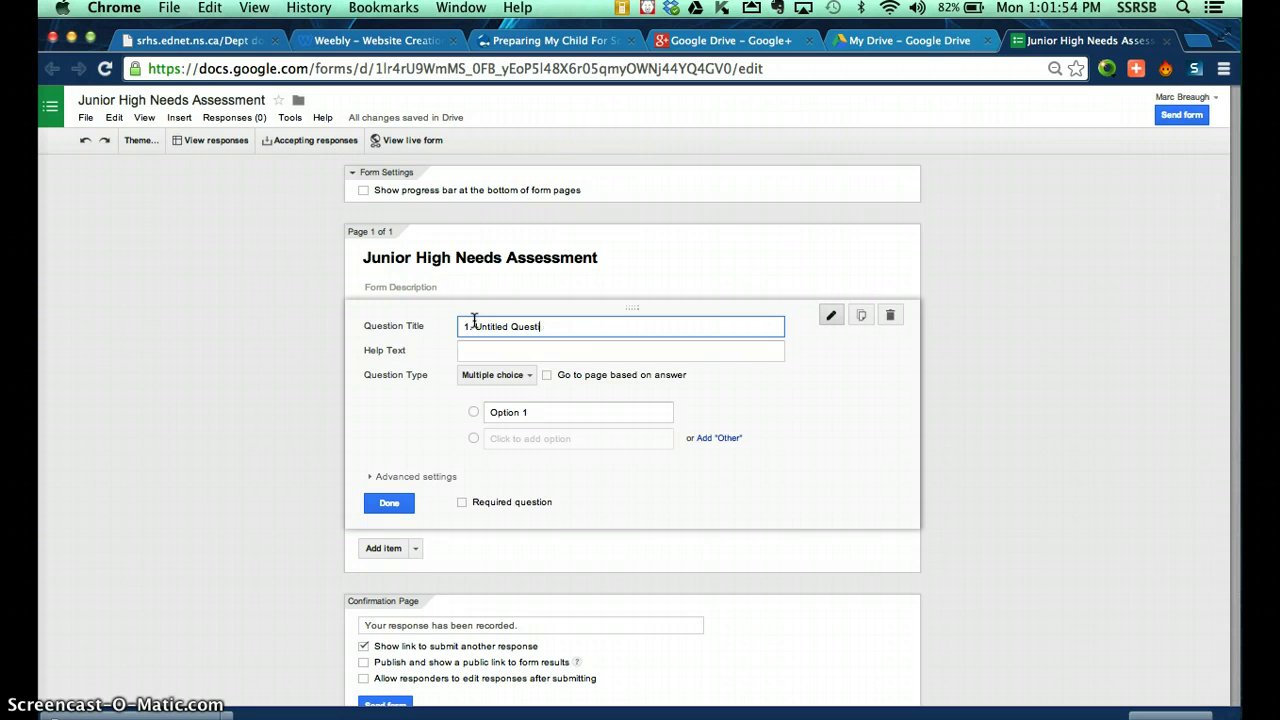
{"action": "key", "text": "BackSpace"}
{"action": "key", "text": "BackSpace"}
{"action": "key", "text": "BackSpace"}
{"action": "key", "text": "BackSpace"}
{"action": "key", "text": "BackSpace"}
{"action": "key", "text": "BackSpace"}
{"action": "key", "text": "BackSpace"}
{"action": "key", "text": "BackSpace"}
{"action": "type", "text": "Do you want to learn"}
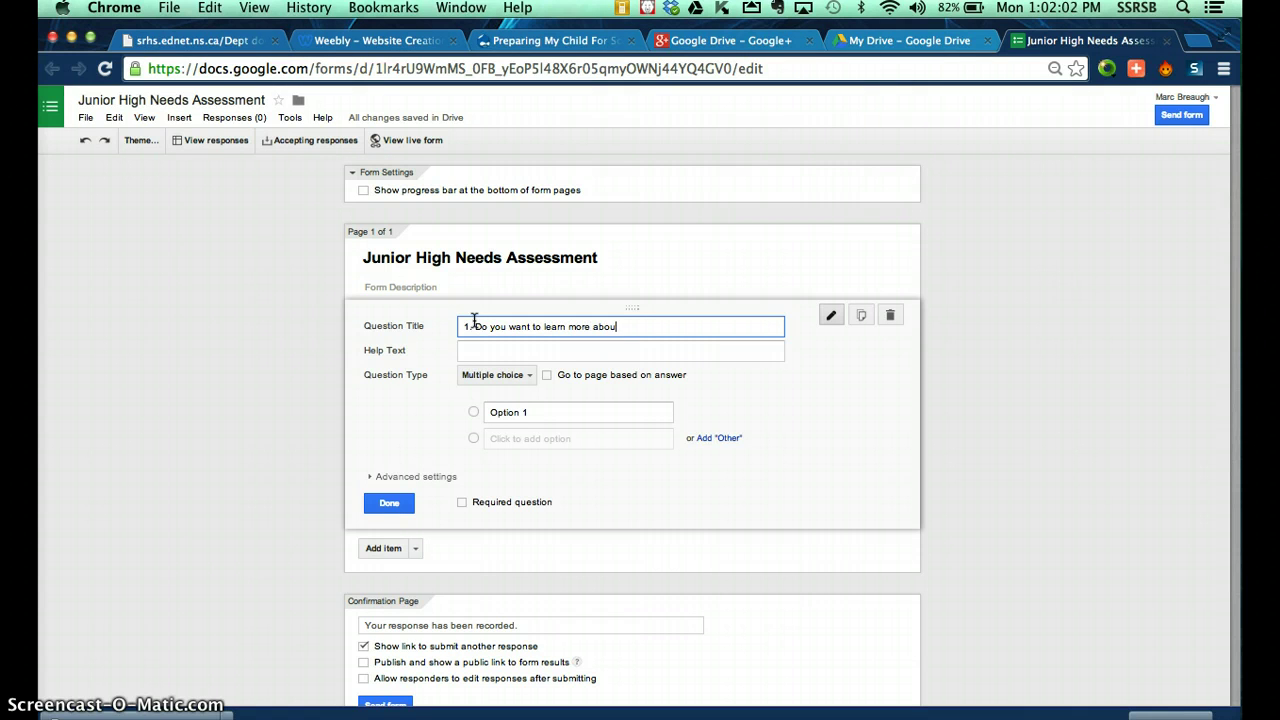
{"action": "type", "text": " more about counselling services at your school?"}
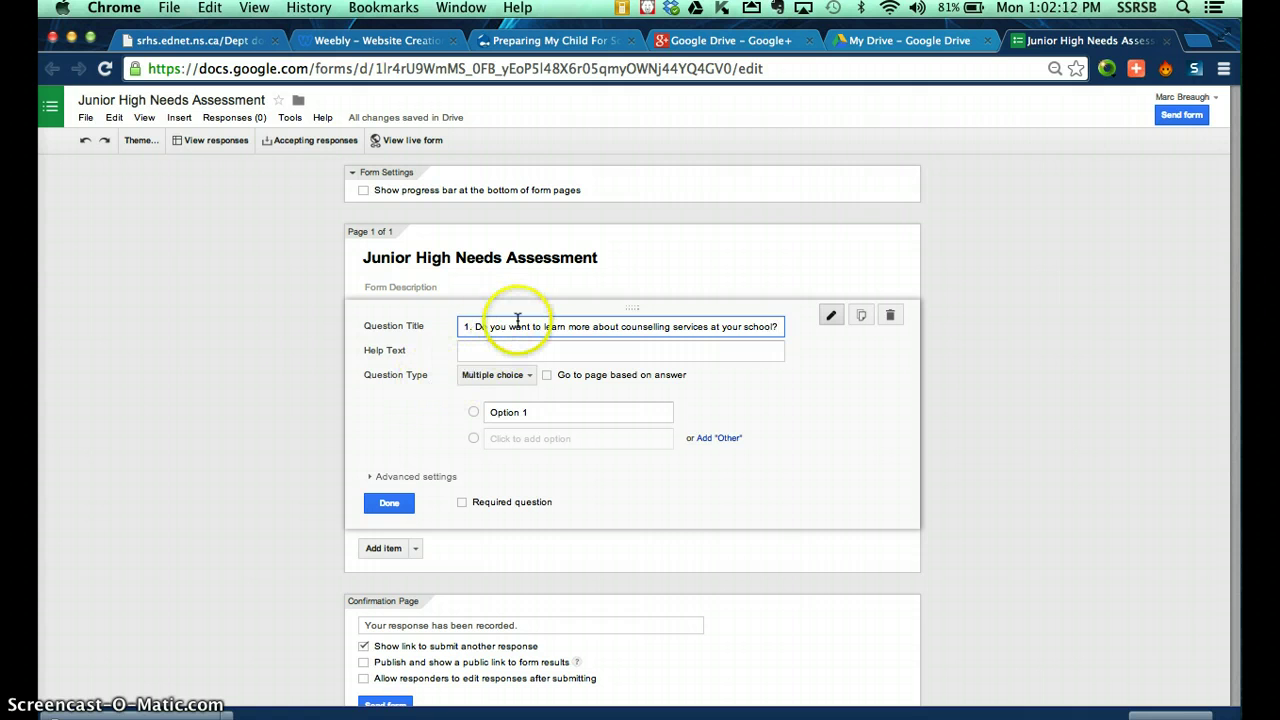
Change the question type to Scale with a range from 1 to 4
{"action": "left_click", "coordinate": [522, 377]}
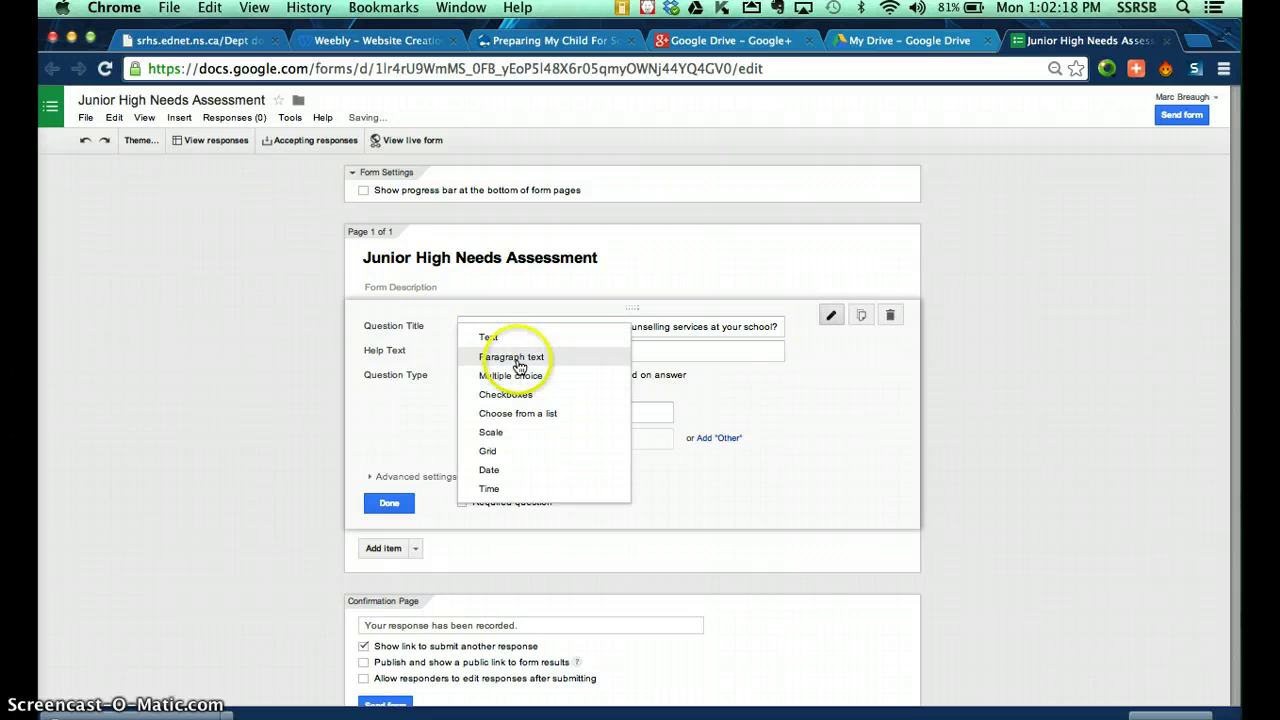
{"action": "left_click", "coordinate": [503, 340]}
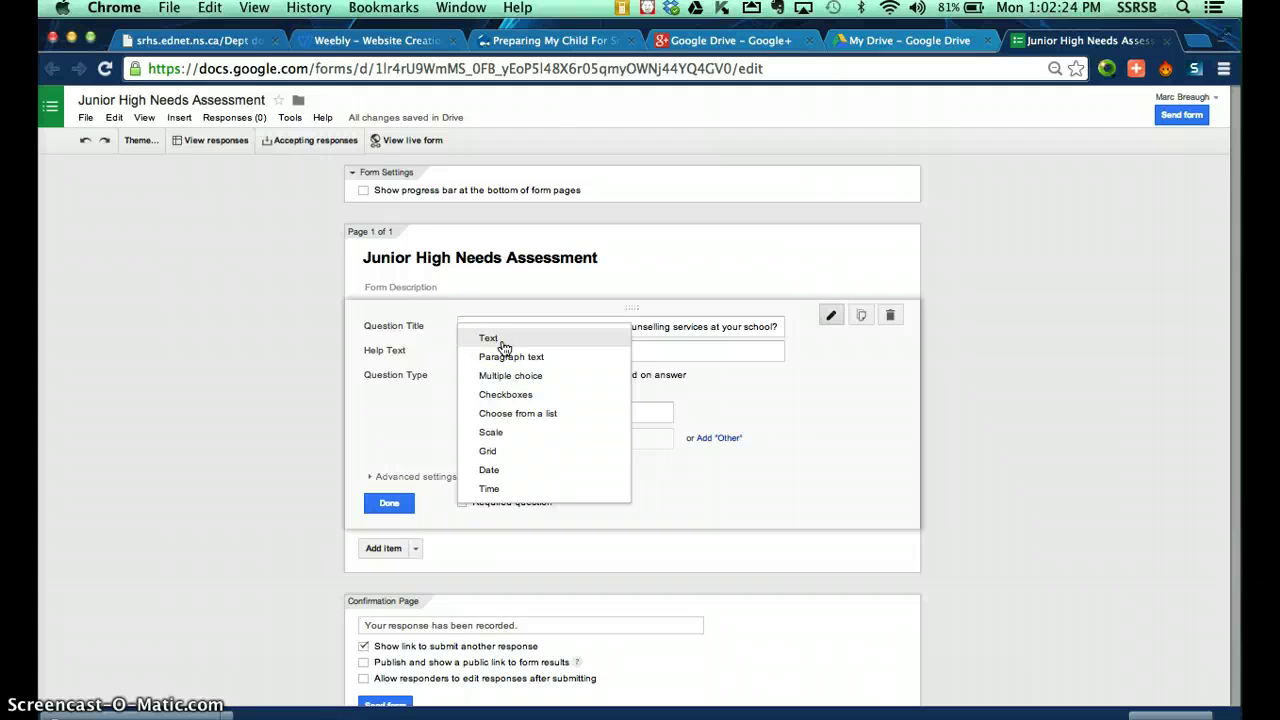
{"action": "left_click", "coordinate": [506, 378]}
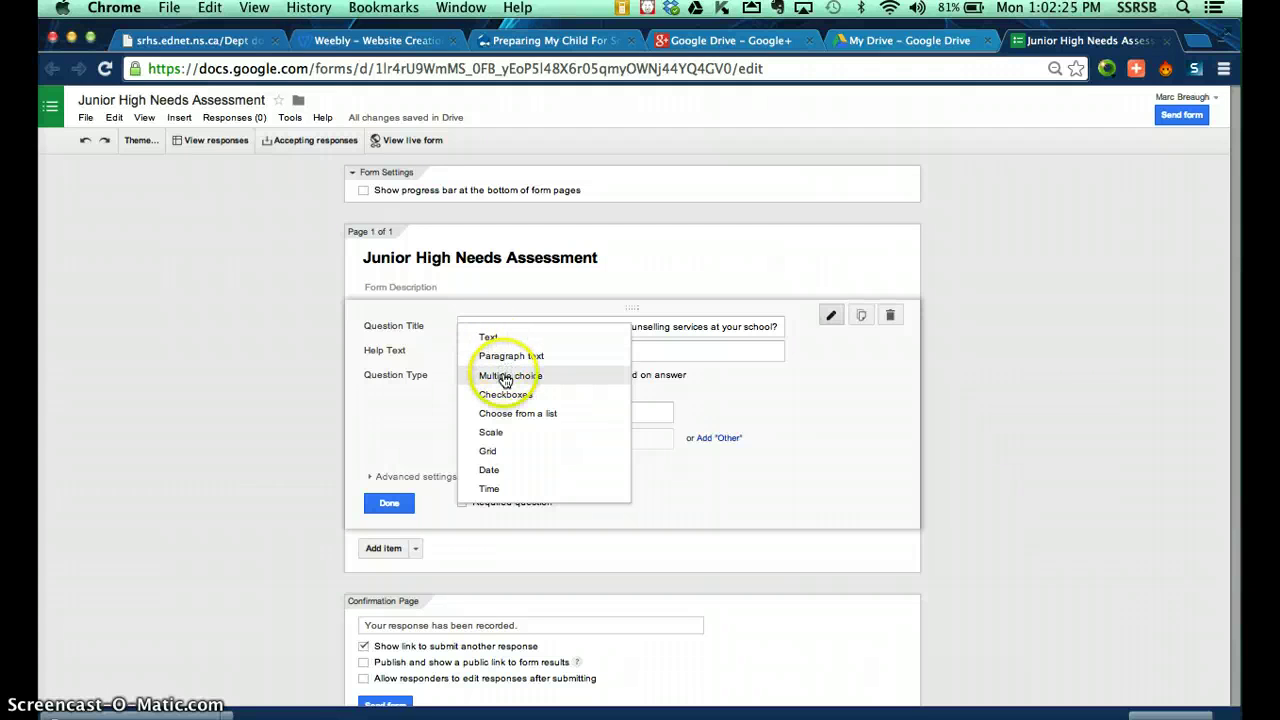
{"action": "left_click", "coordinate": [494, 436]}
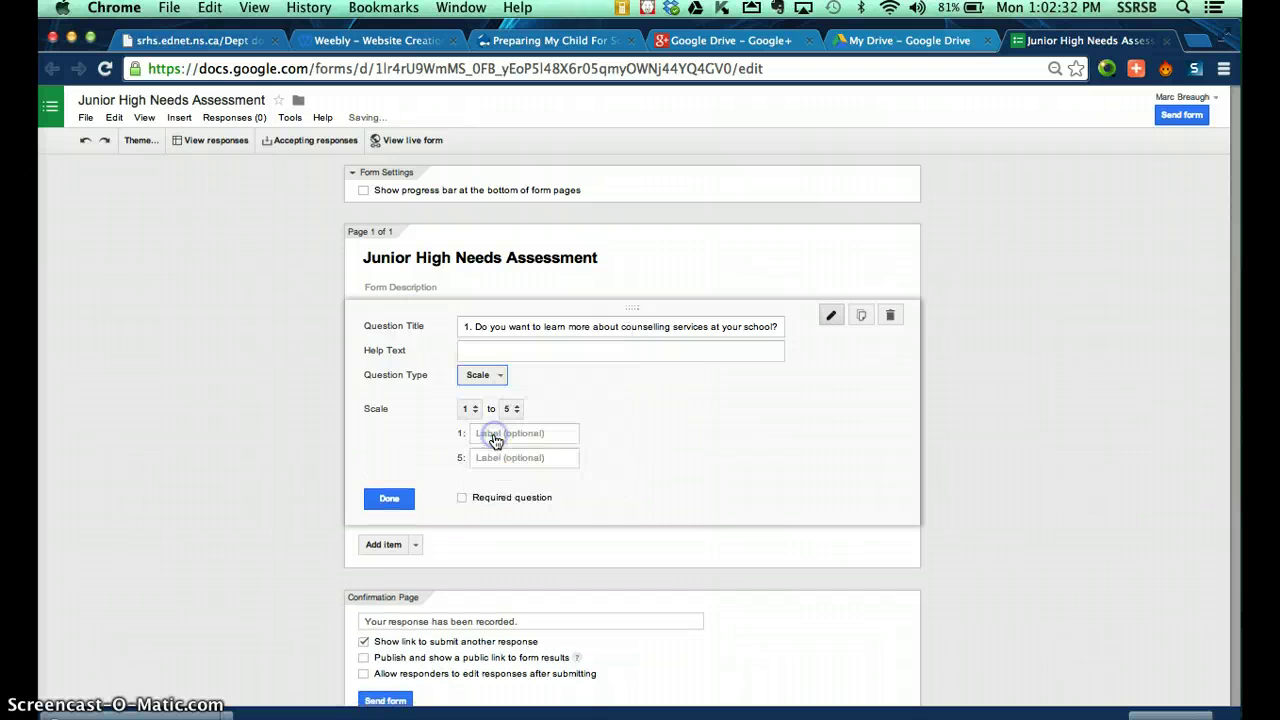
{"action": "left_click", "coordinate": [513, 409]}
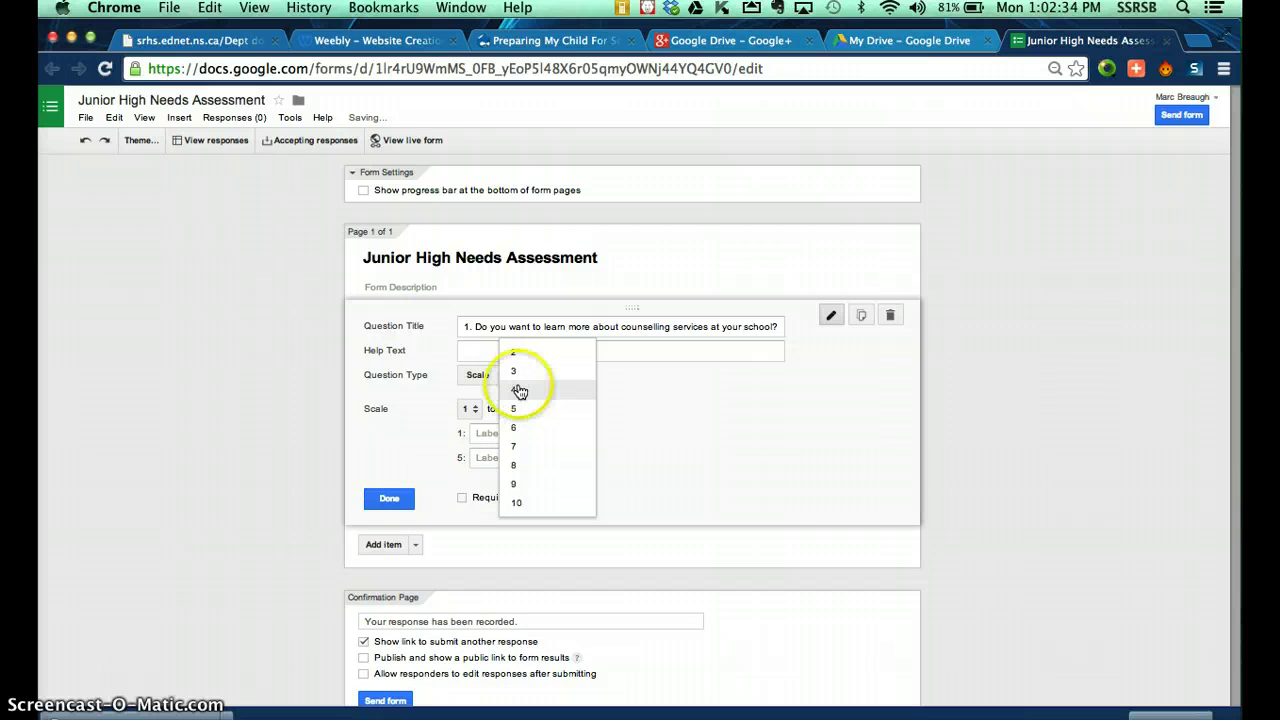
{"action": "left_click", "coordinate": [517, 390]}
{"action": "left_click", "coordinate": [514, 409]}
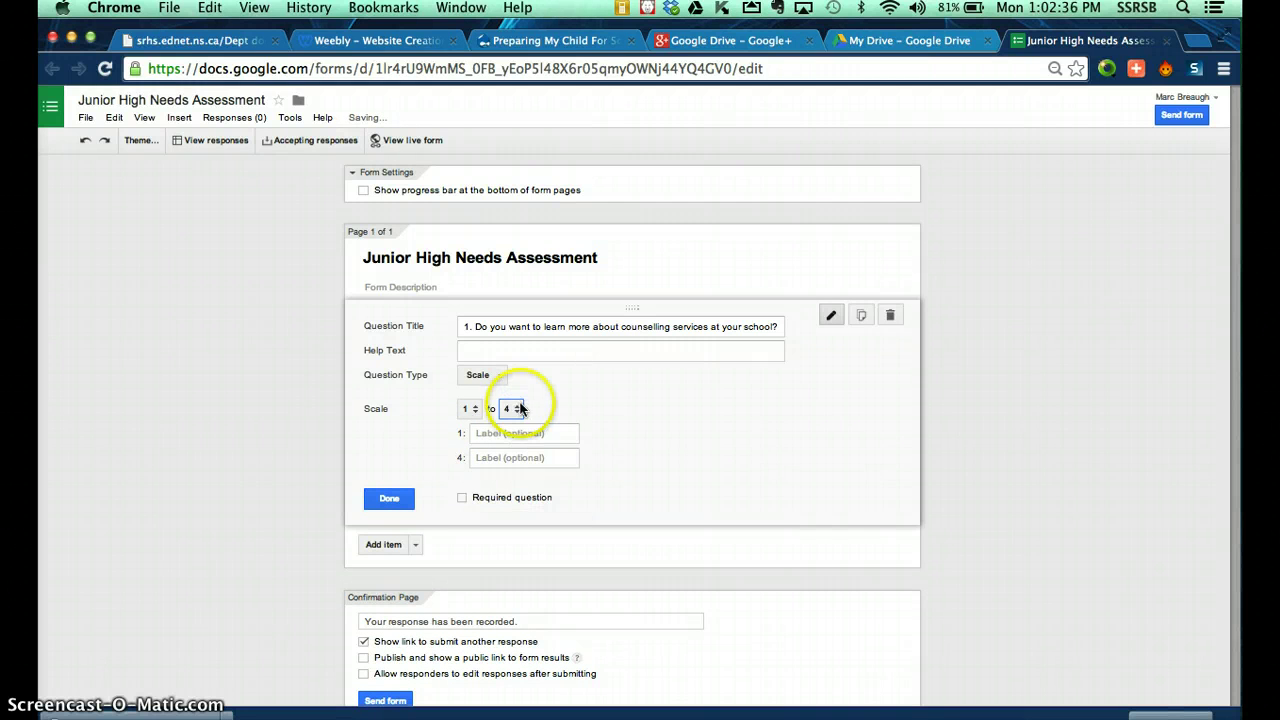
{"action": "left_click", "coordinate": [520, 434]}
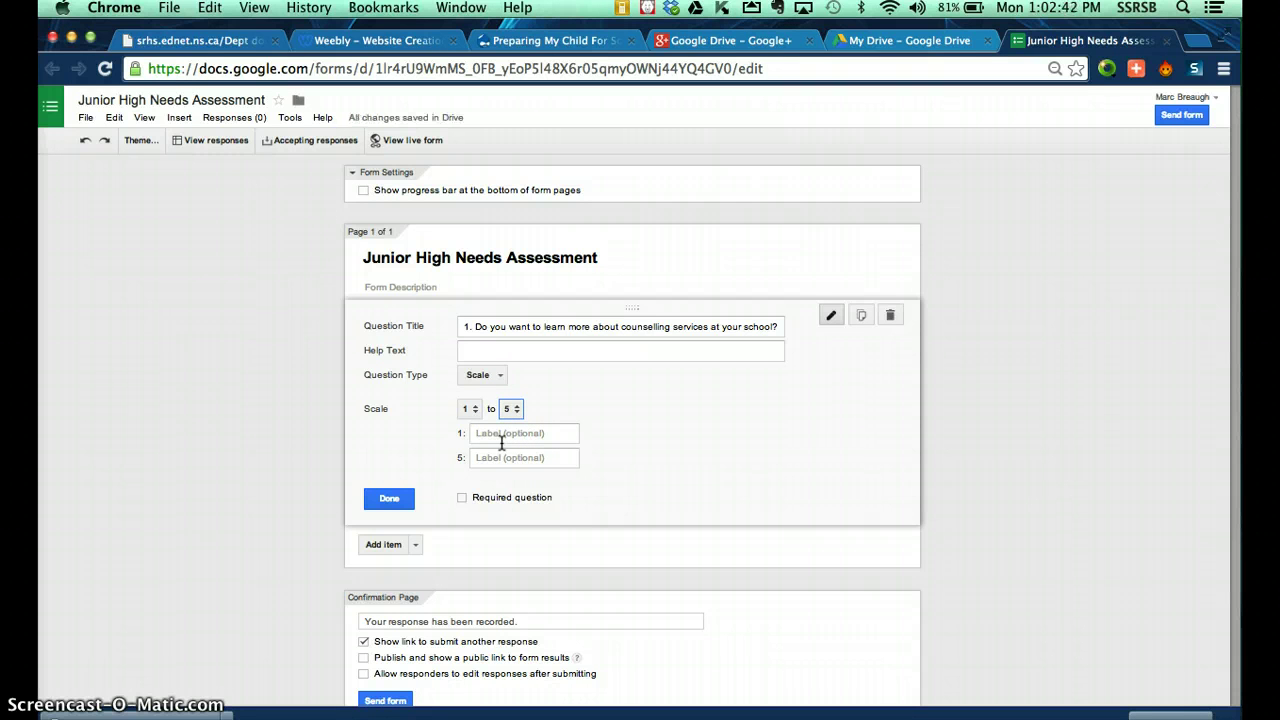
{"action": "left_click", "coordinate": [510, 409]}
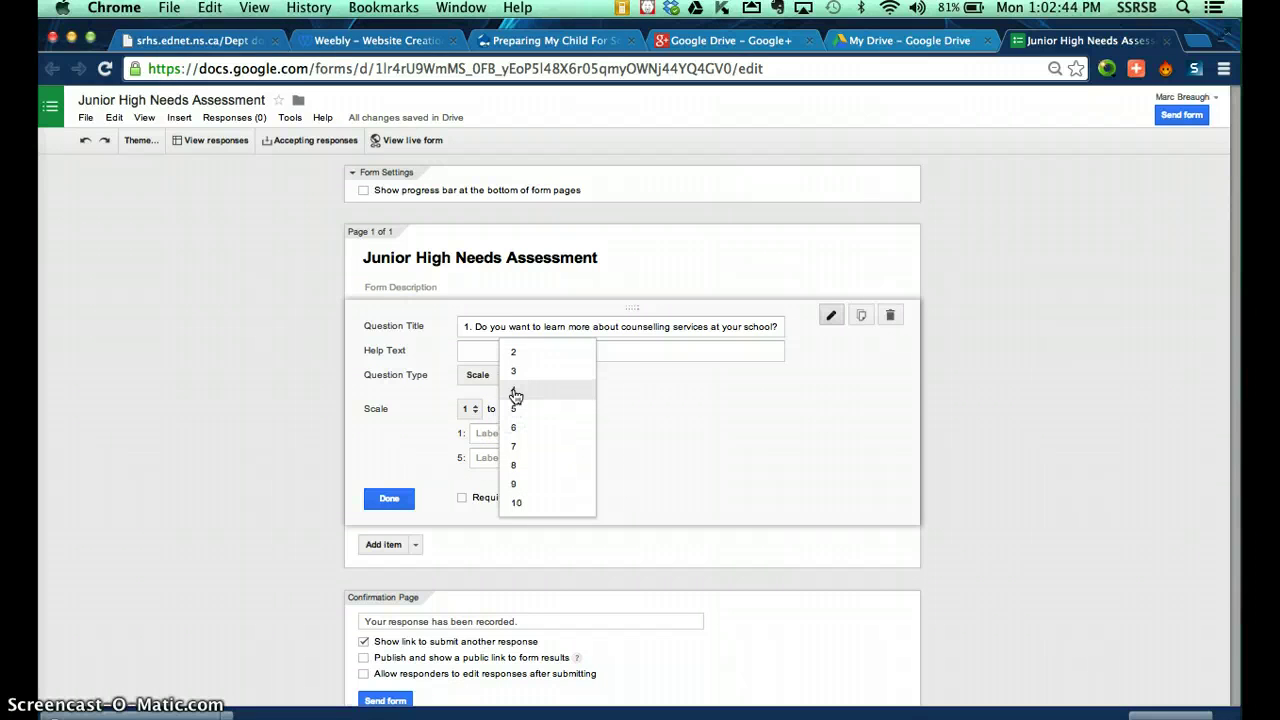
{"action": "left_click", "coordinate": [514, 392]}
Label scale value 1 "a little bit" and value 4 "a lot", and finish editing the question
{"action": "left_click", "coordinate": [498, 435]}
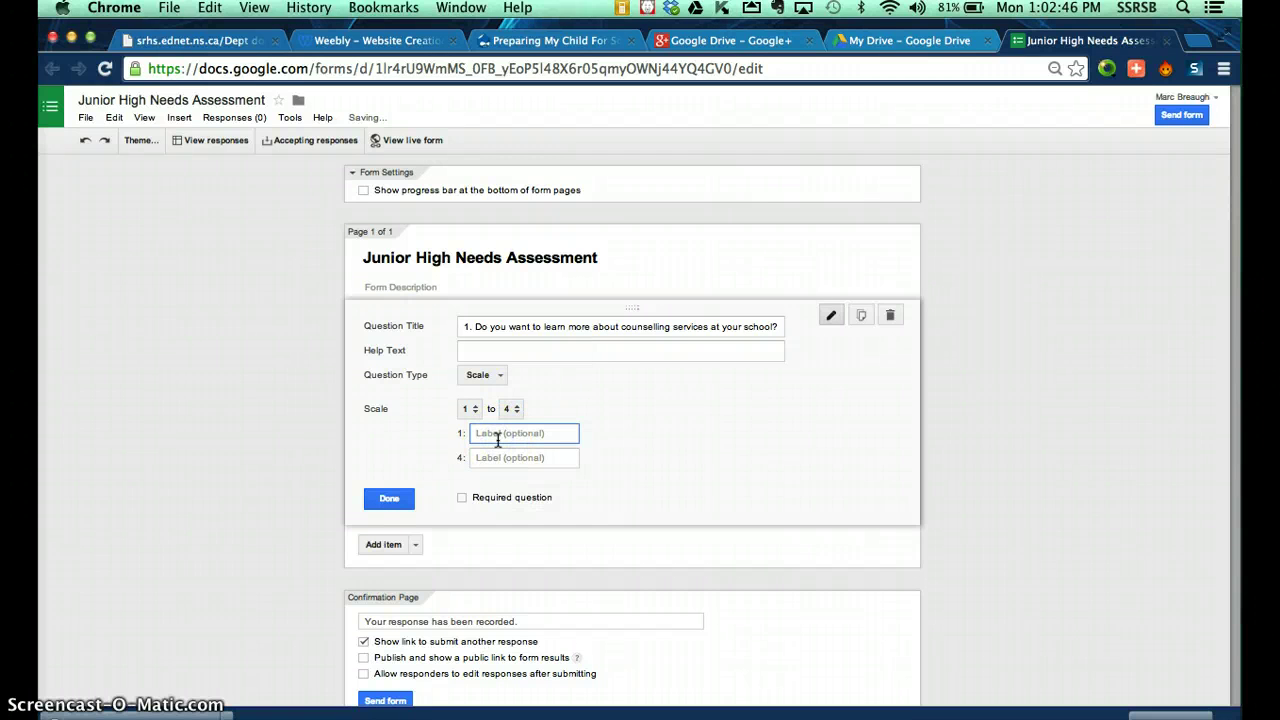
{"action": "type", "text": "a little bit"}
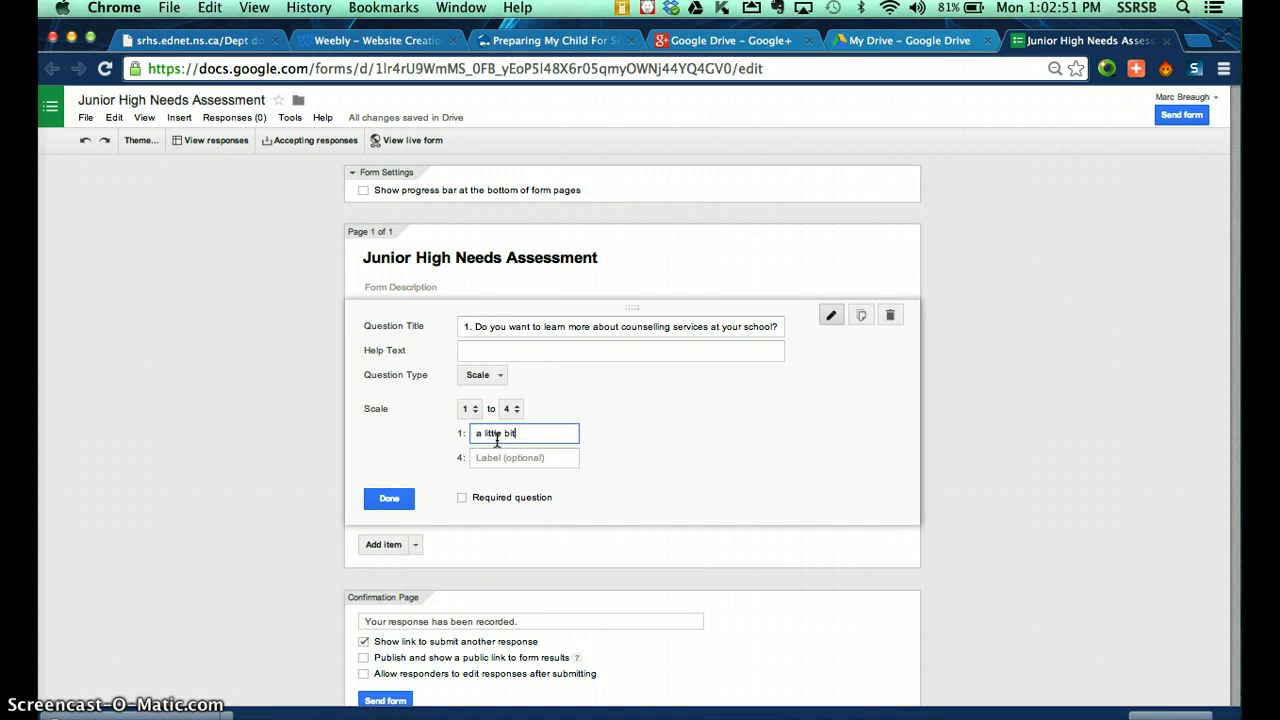
{"action": "left_click", "coordinate": [480, 458]}
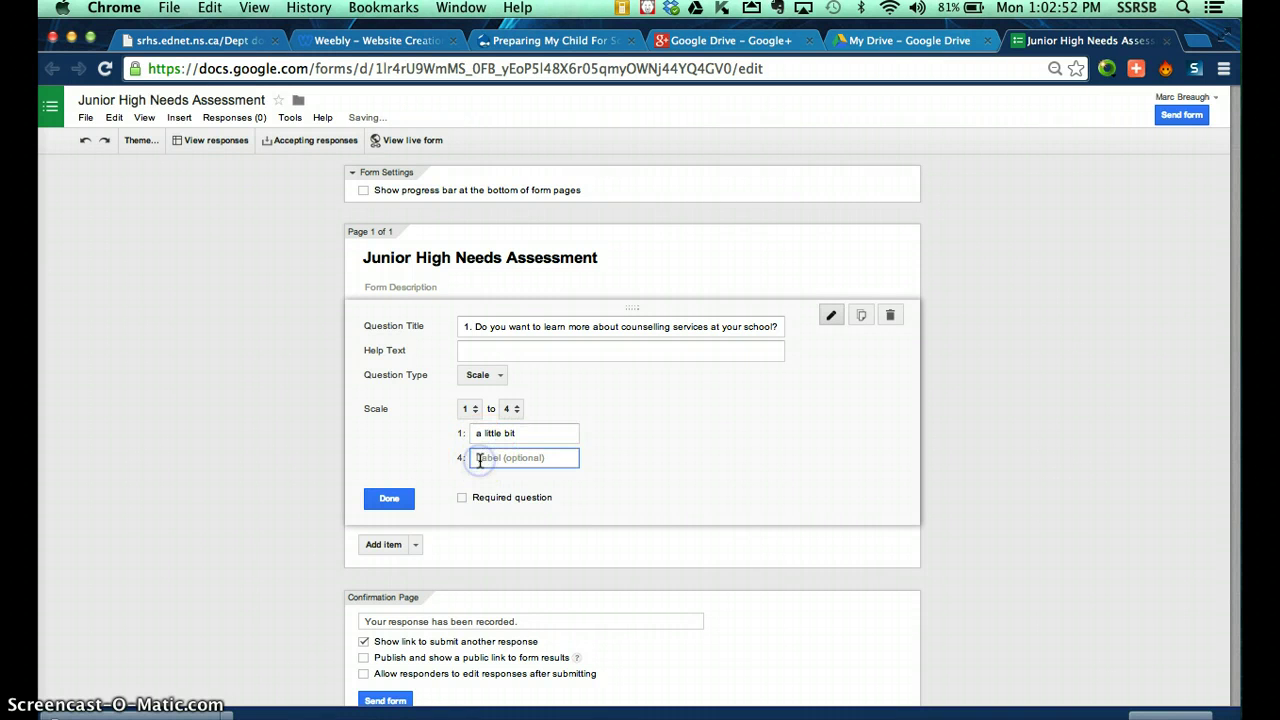
{"action": "type", "text": "a lot"}
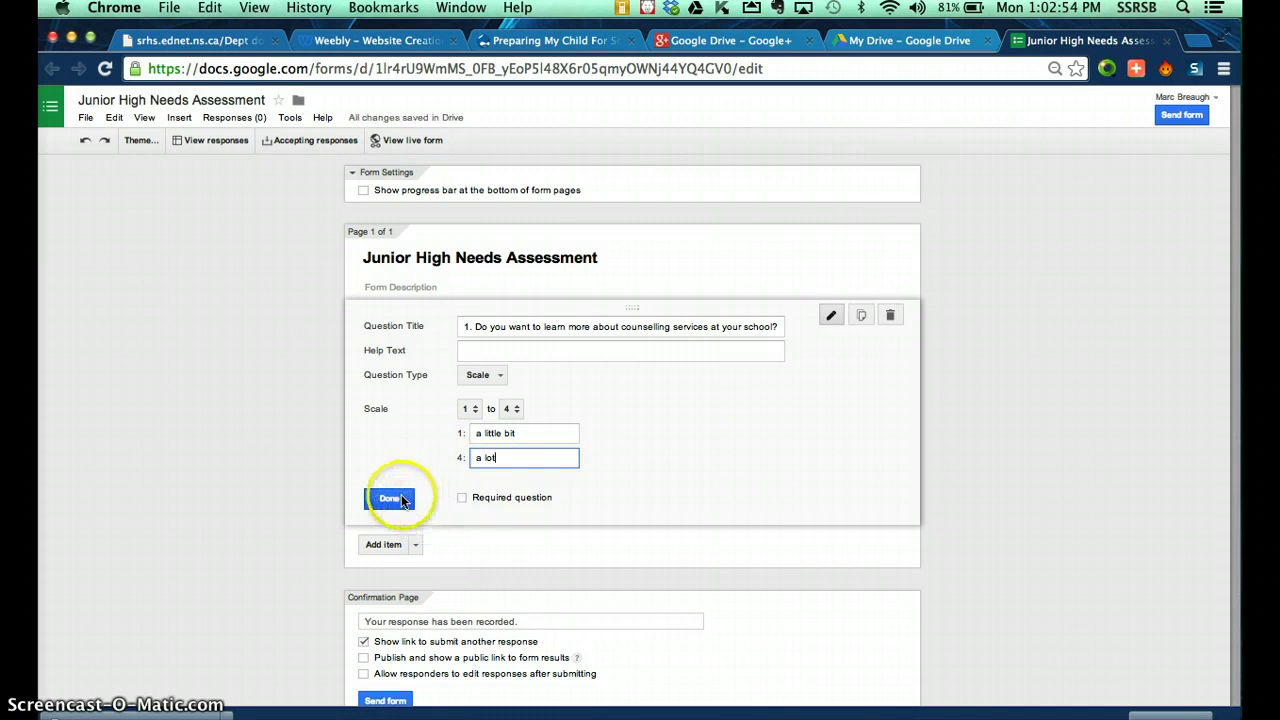
{"action": "left_click", "coordinate": [390, 498]}
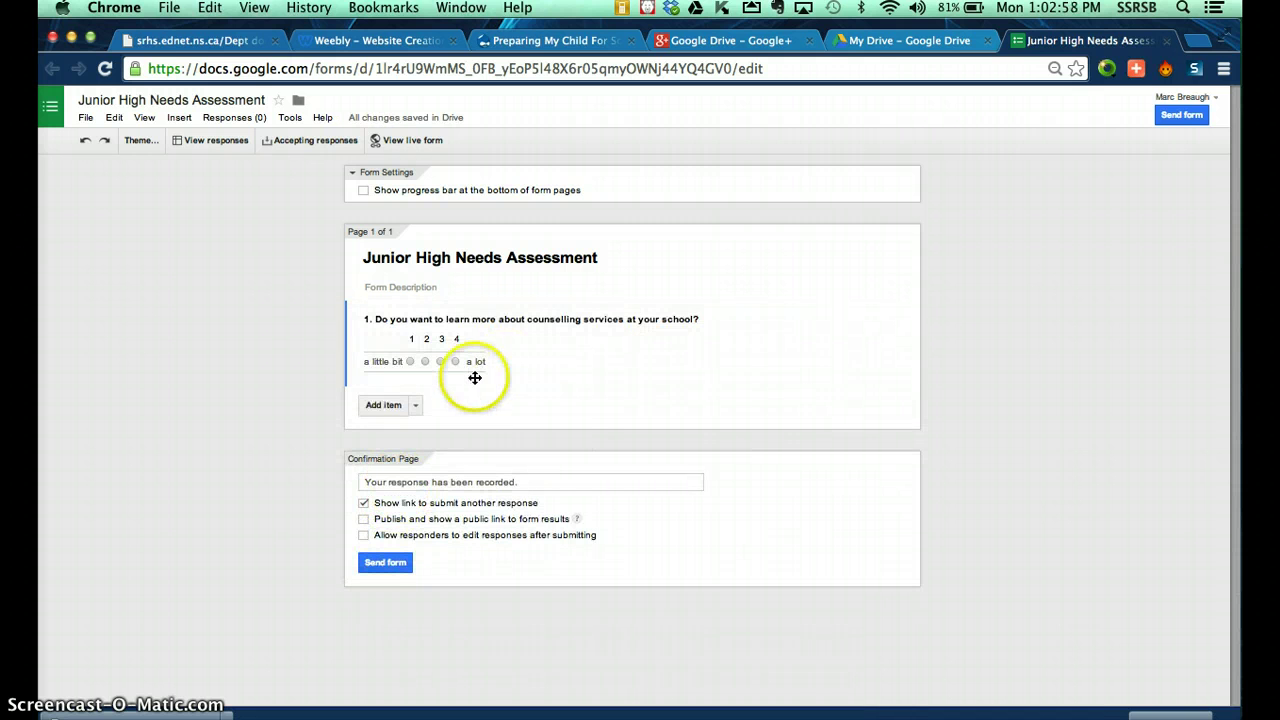
{"action": "left_click", "coordinate": [408, 361]}
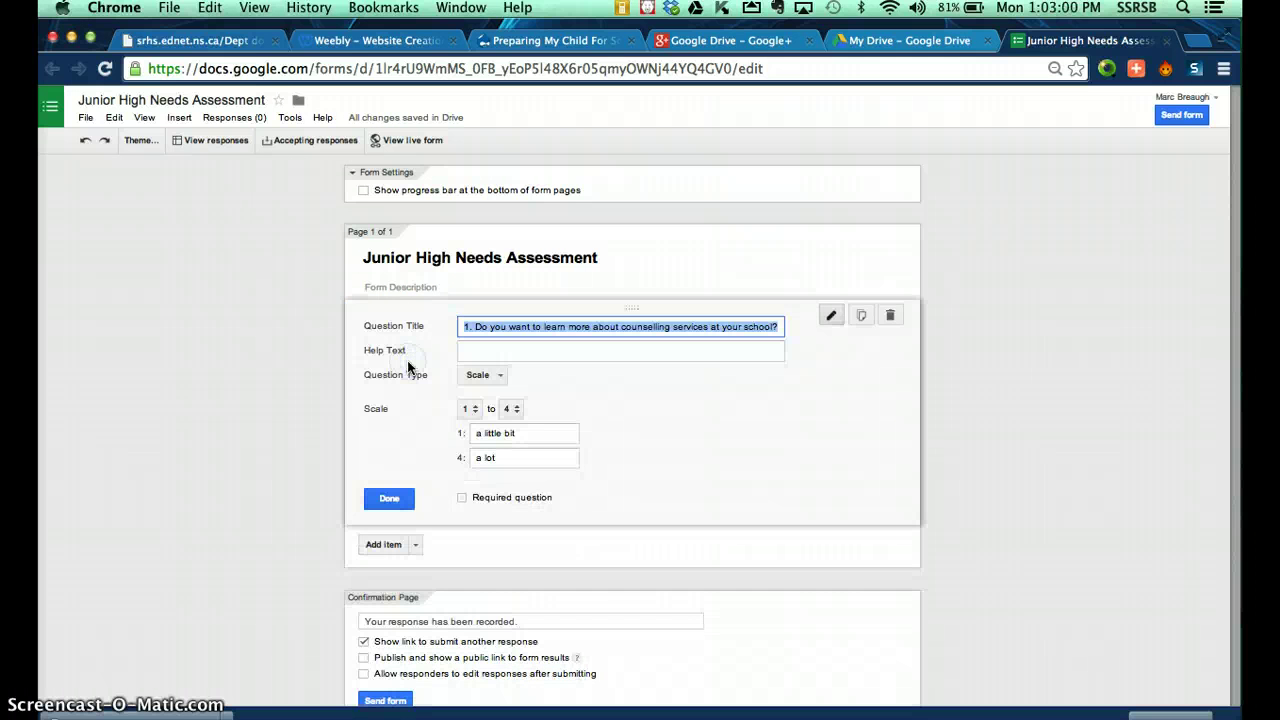
{"action": "left_click", "coordinate": [389, 498]}
{"action": "left_click", "coordinate": [388, 274]}
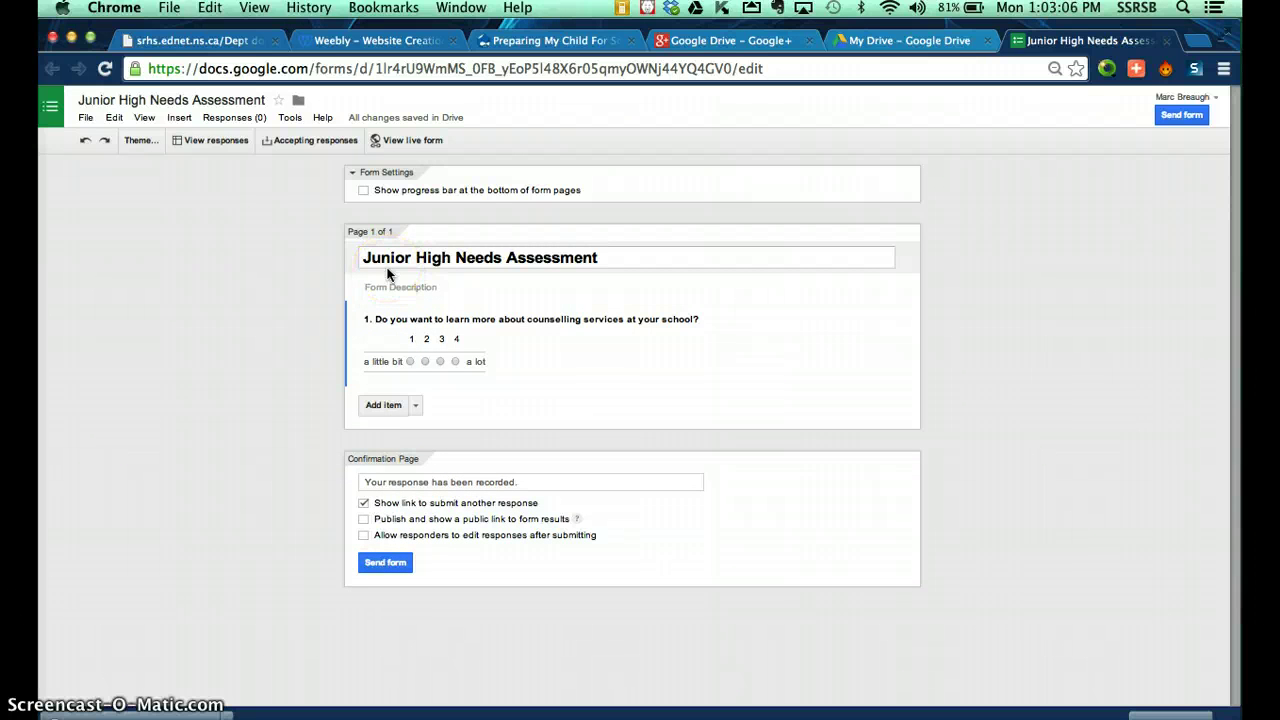
{"action": "left_click", "coordinate": [430, 495]}
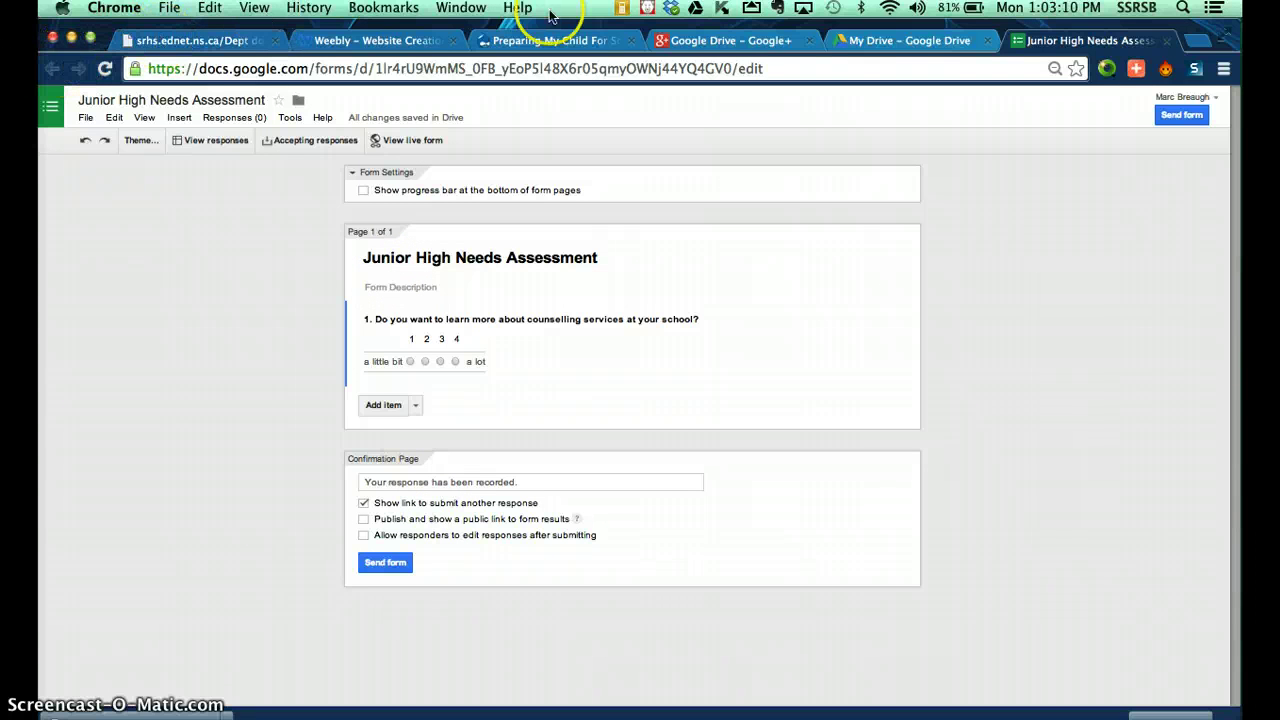
Close the new form and open the existing "Needs Assessment: Junior High" form from the Bayview Google forms folder
{"action": "left_click", "coordinate": [1167, 41]}
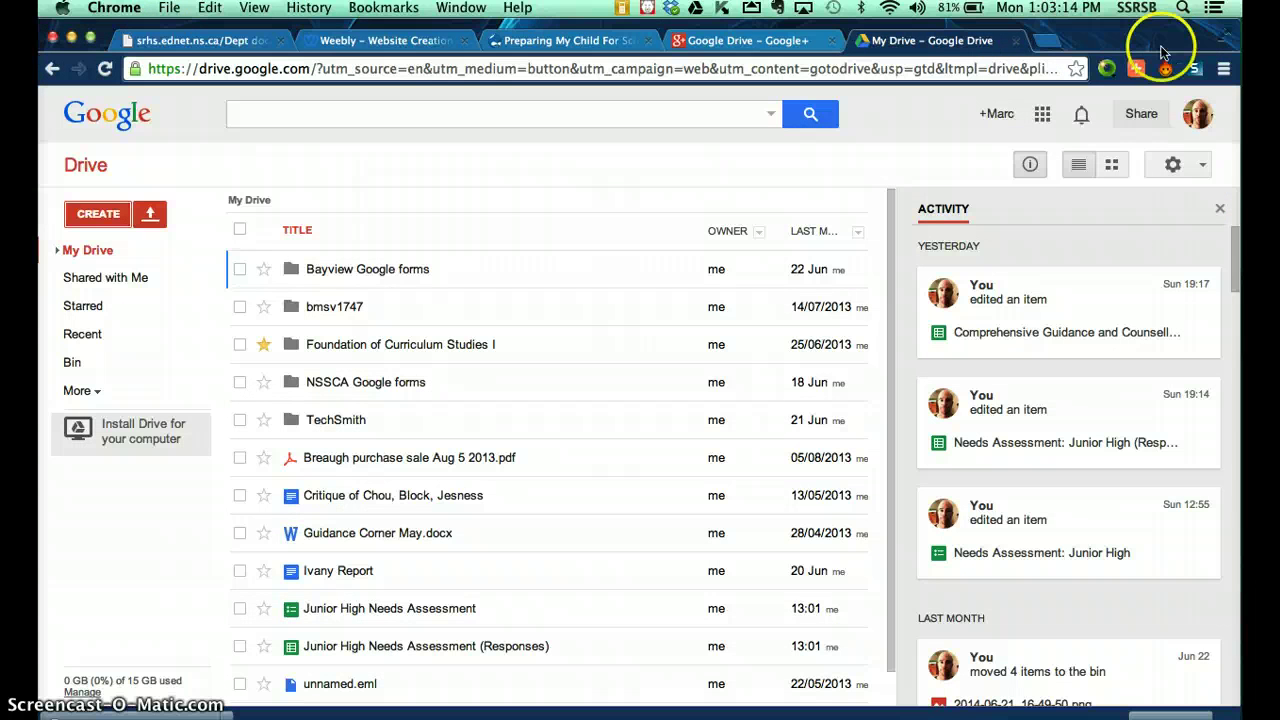
{"action": "left_click", "coordinate": [386, 269]}
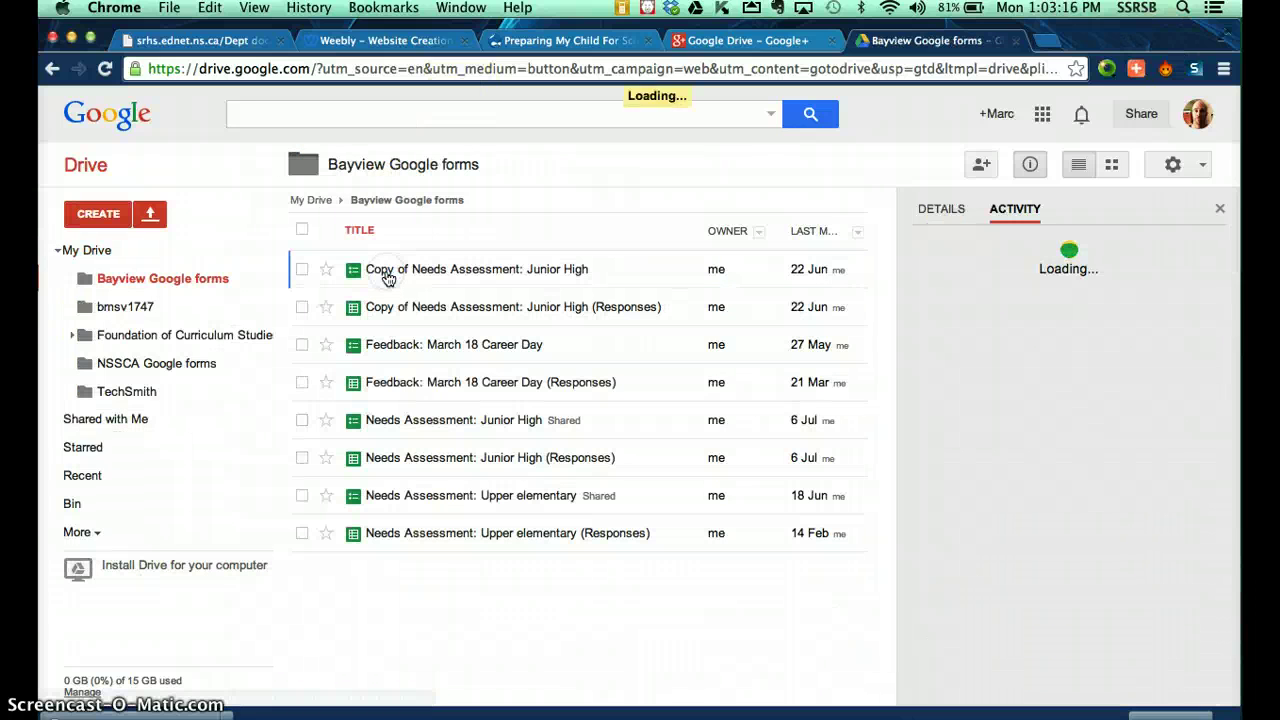
{"action": "left_click", "coordinate": [426, 458]}
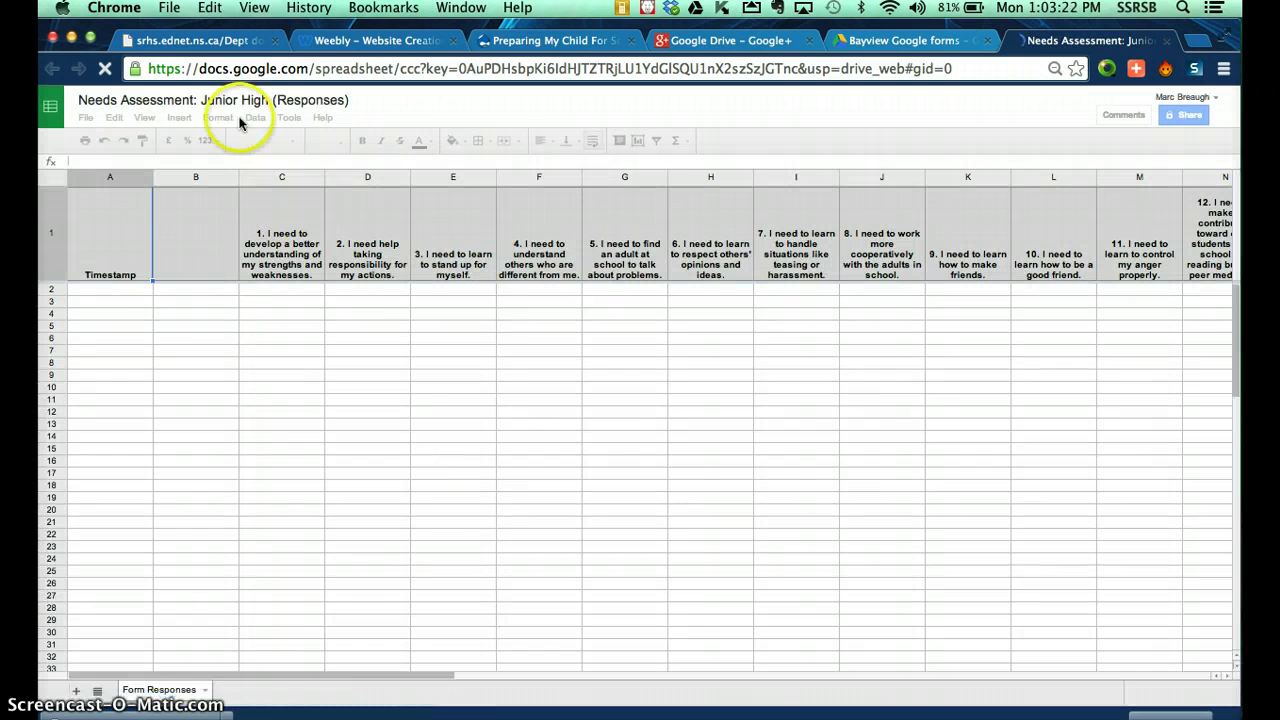
{"action": "left_click", "coordinate": [1167, 41]}
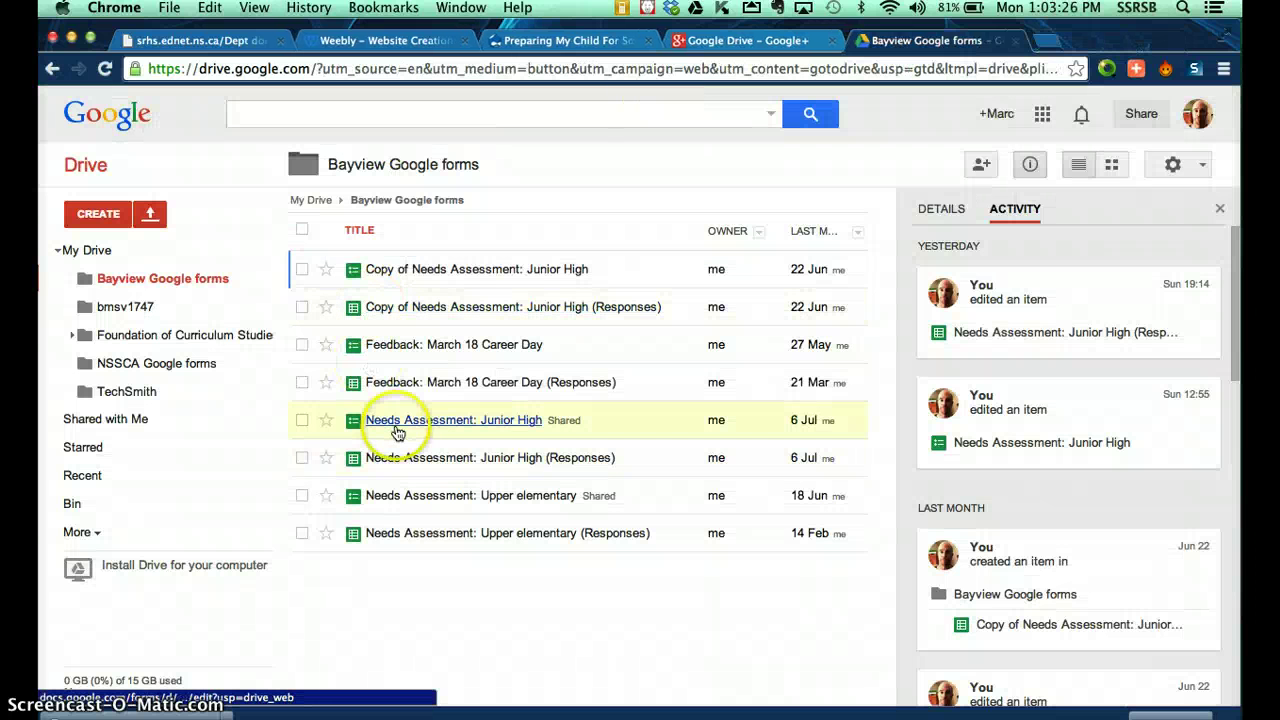
{"action": "left_click", "coordinate": [397, 421]}
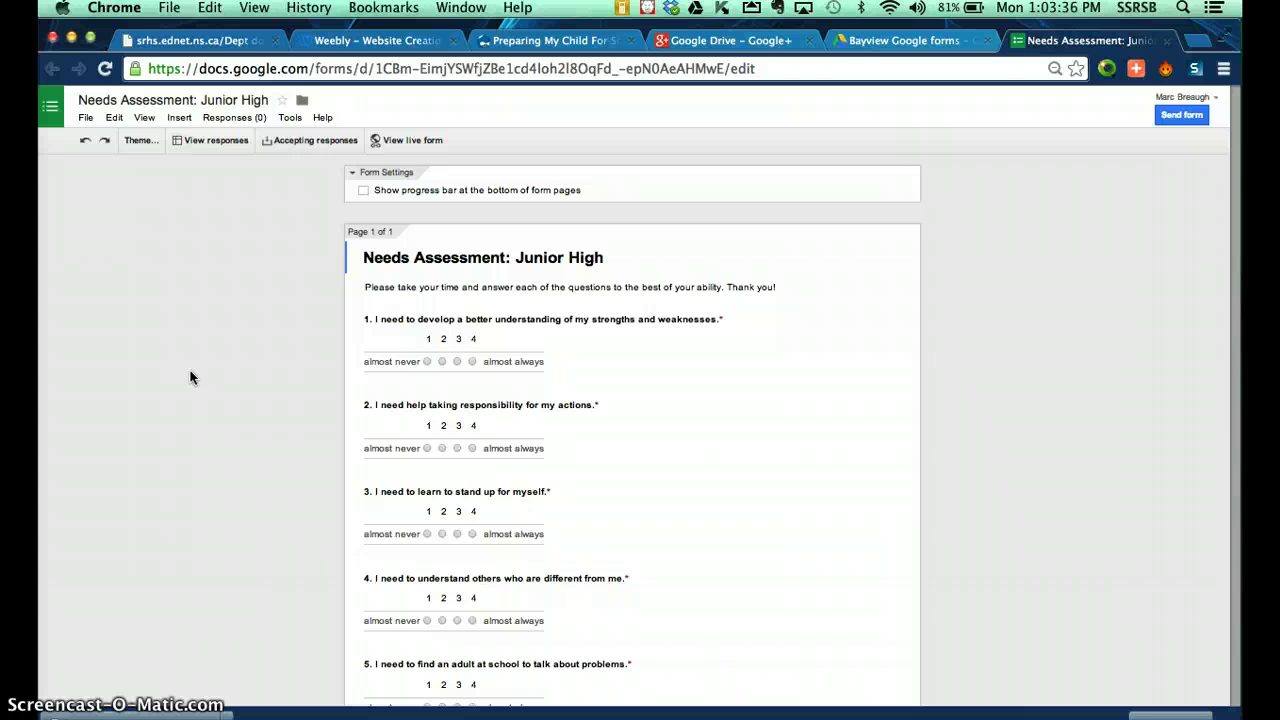
Look through all questions of the Needs Assessment: Junior High form, down to its confirmation page settings
{"action": "scroll", "coordinate": [190, 377], "scroll_direction": "down", "scroll_amount": 5}
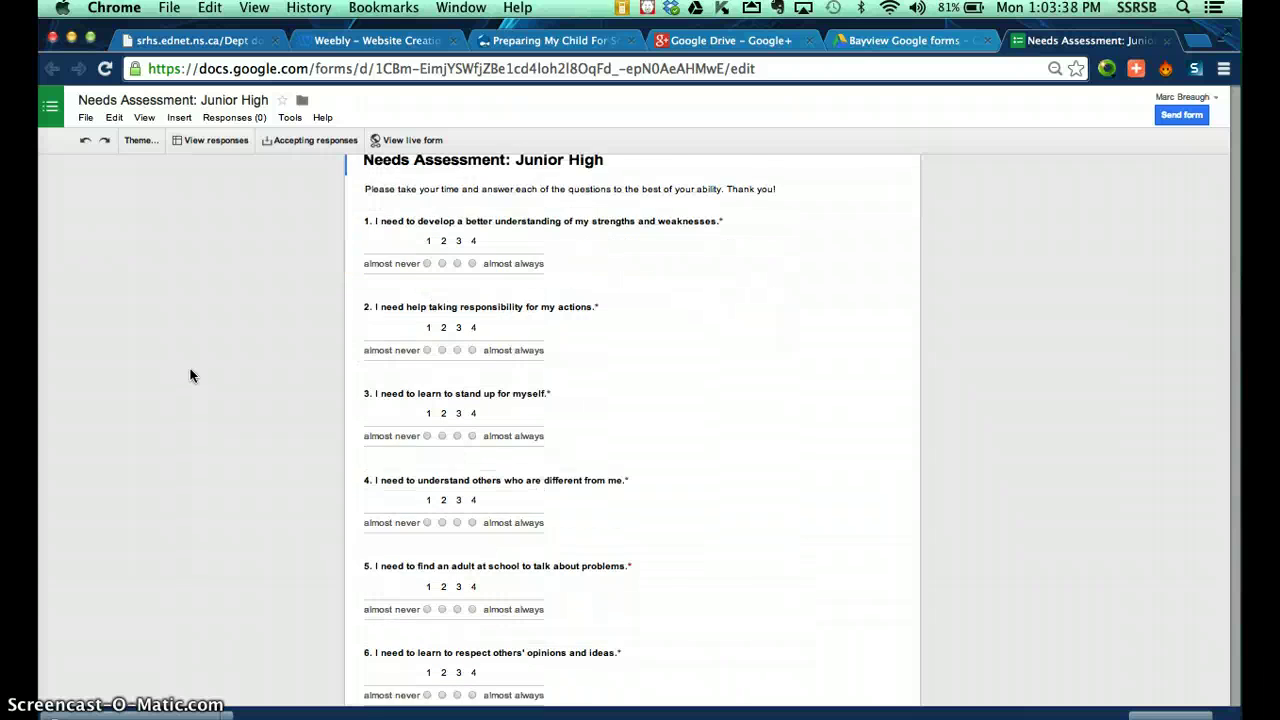
{"action": "scroll", "coordinate": [190, 380], "scroll_direction": "down", "scroll_amount": 11}
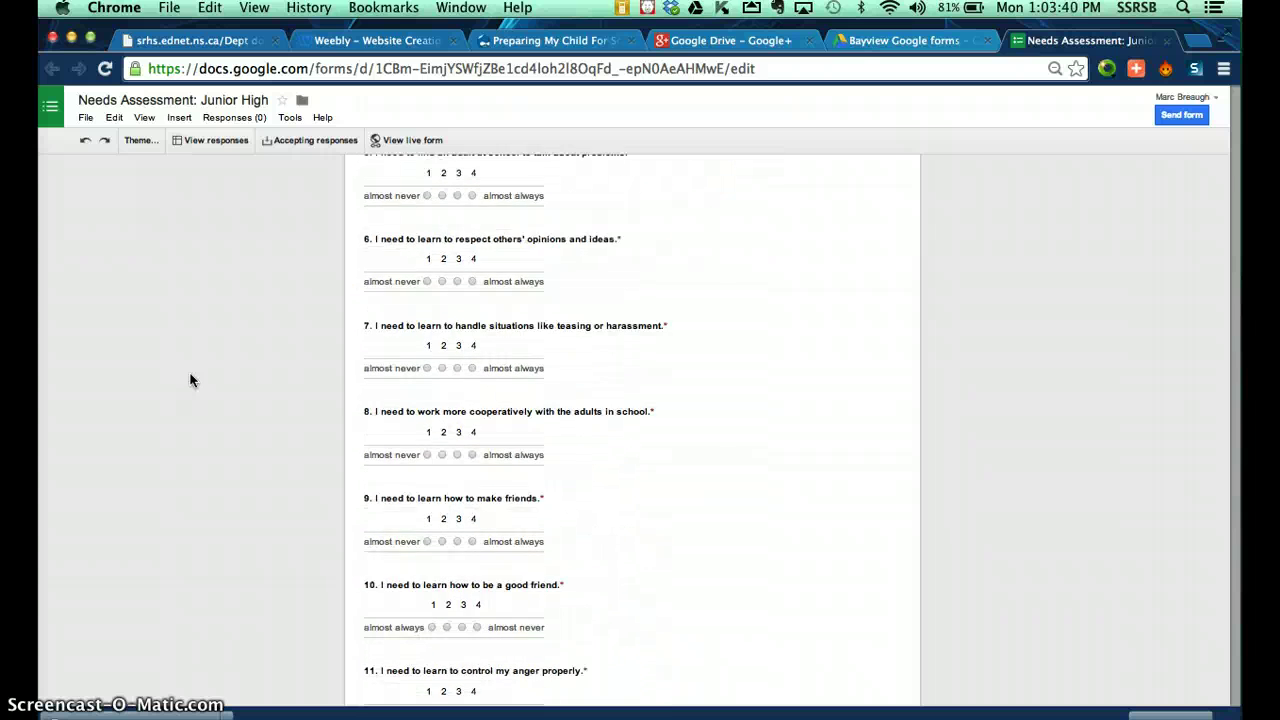
{"action": "scroll", "coordinate": [192, 380], "scroll_direction": "down", "scroll_amount": 20}
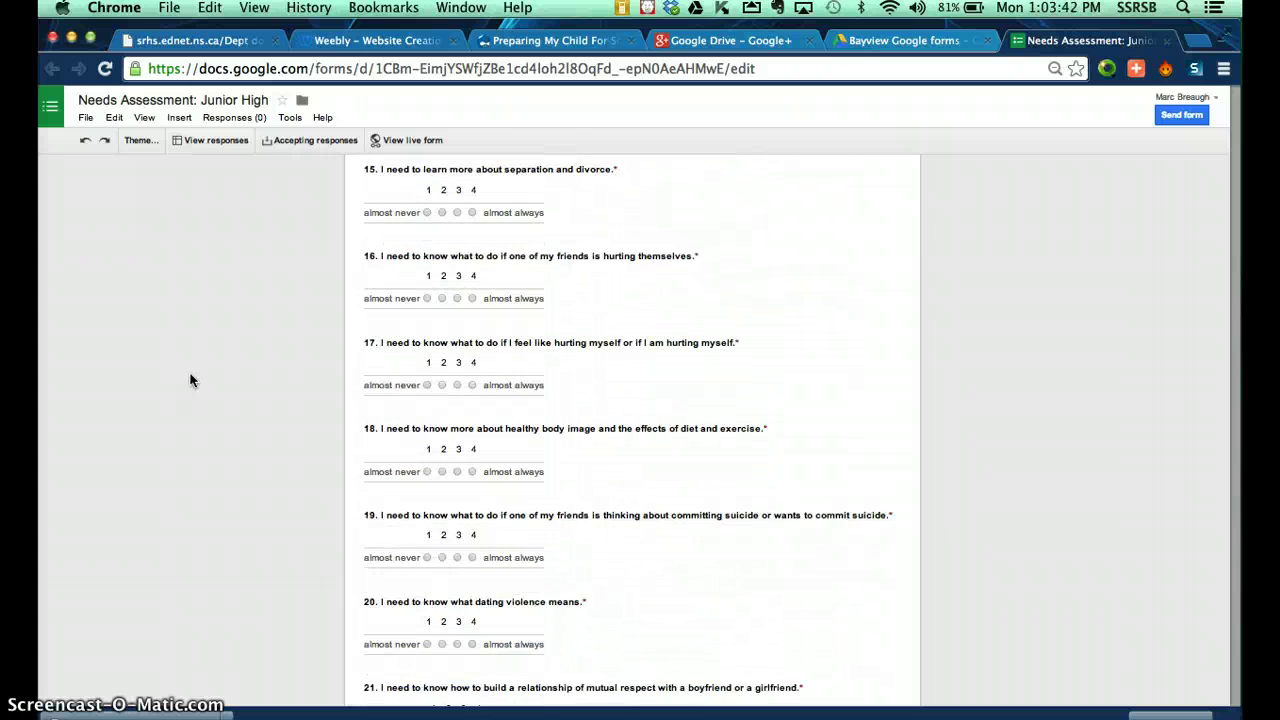
{"action": "scroll", "coordinate": [190, 380], "scroll_direction": "down", "scroll_amount": 14}
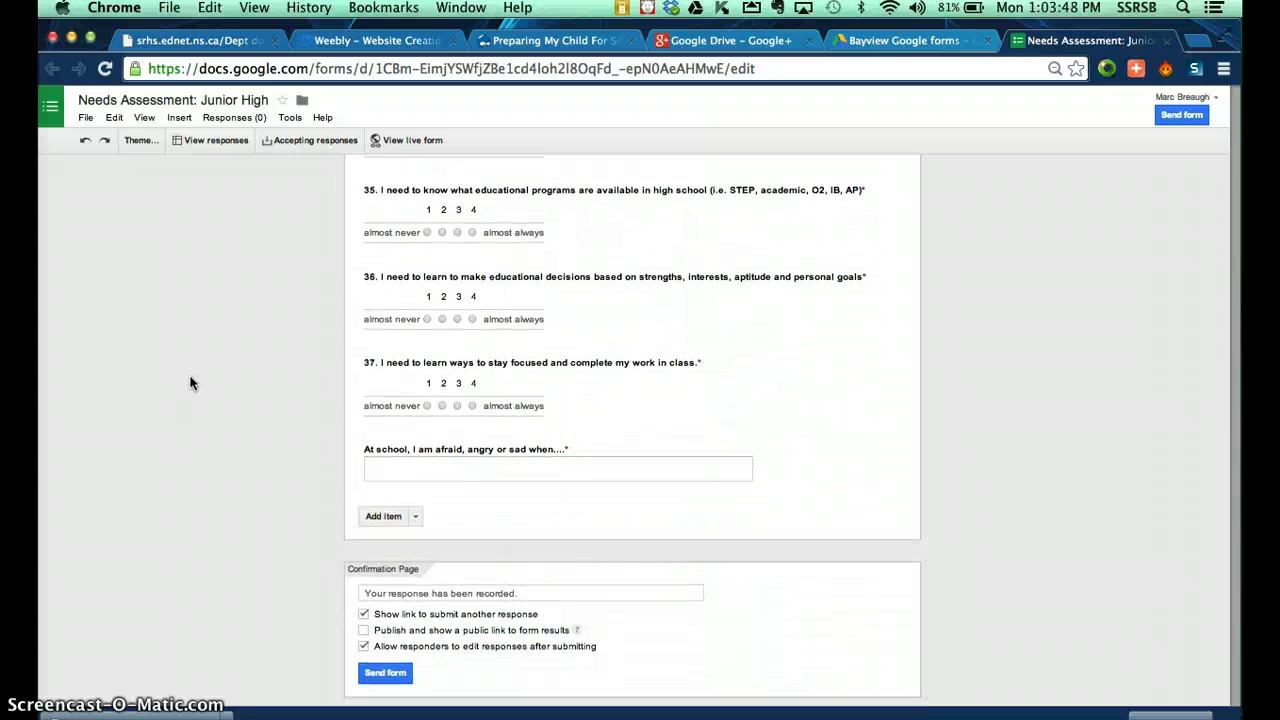
{"action": "scroll", "coordinate": [434, 343], "scroll_direction": "up", "scroll_amount": 20}
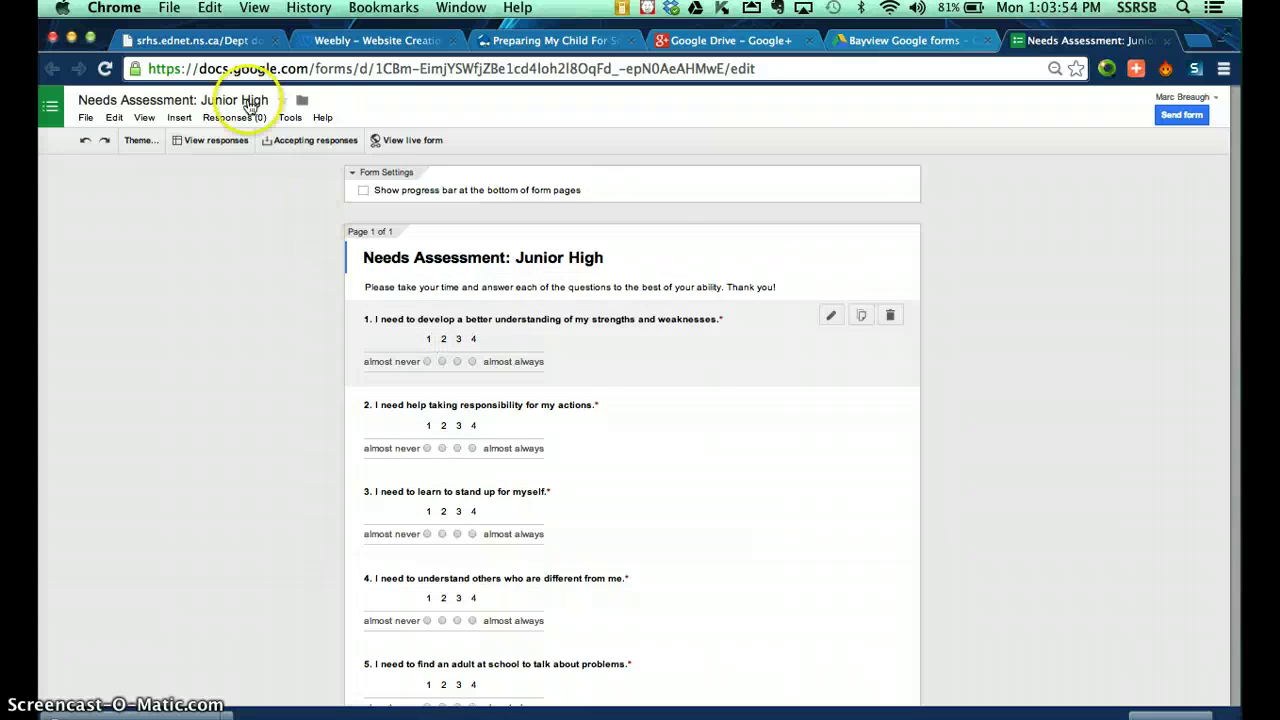
Open the sending options of the Needs Assessment: Junior High form and copy its share link, without sending it by email
{"action": "left_click", "coordinate": [1164, 115]}
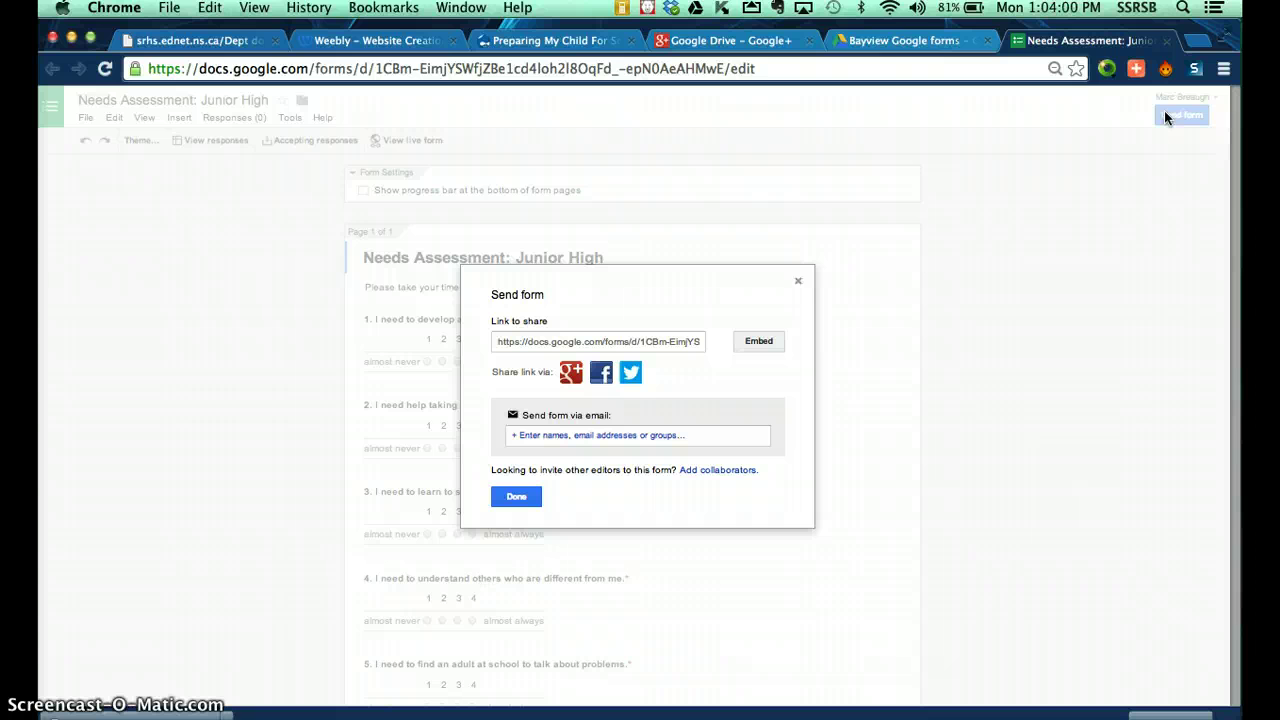
{"action": "left_click", "coordinate": [575, 341]}
{"action": "left_click", "coordinate": [570, 435]}
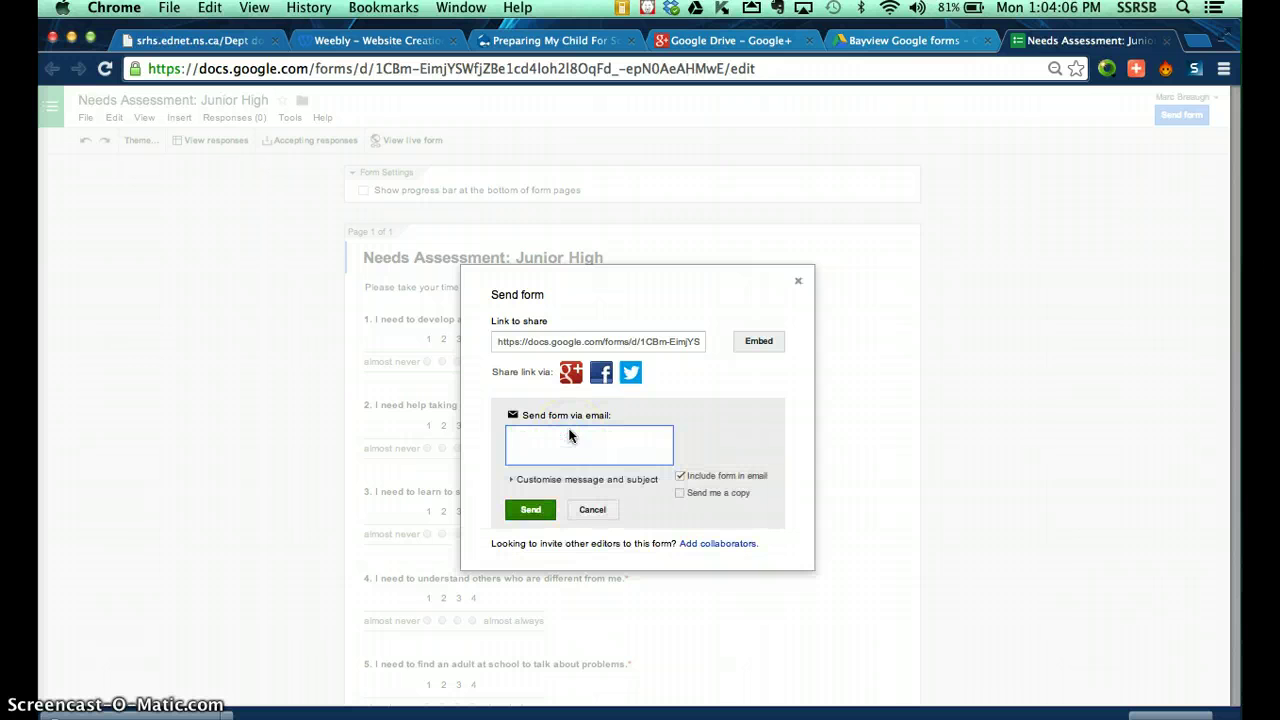
{"action": "left_click", "coordinate": [572, 342]}
{"action": "left_click", "coordinate": [572, 342]}
{"action": "left_click", "coordinate": [572, 342]}
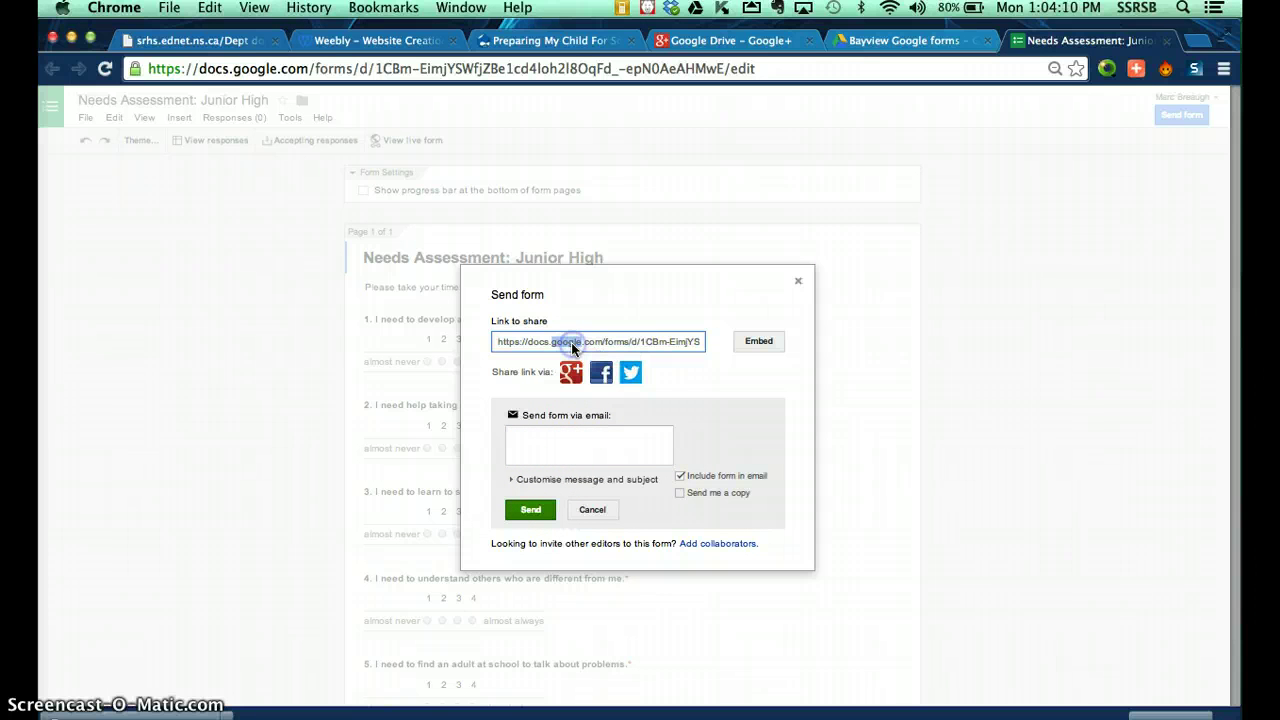
{"action": "left_click", "coordinate": [571, 342]}
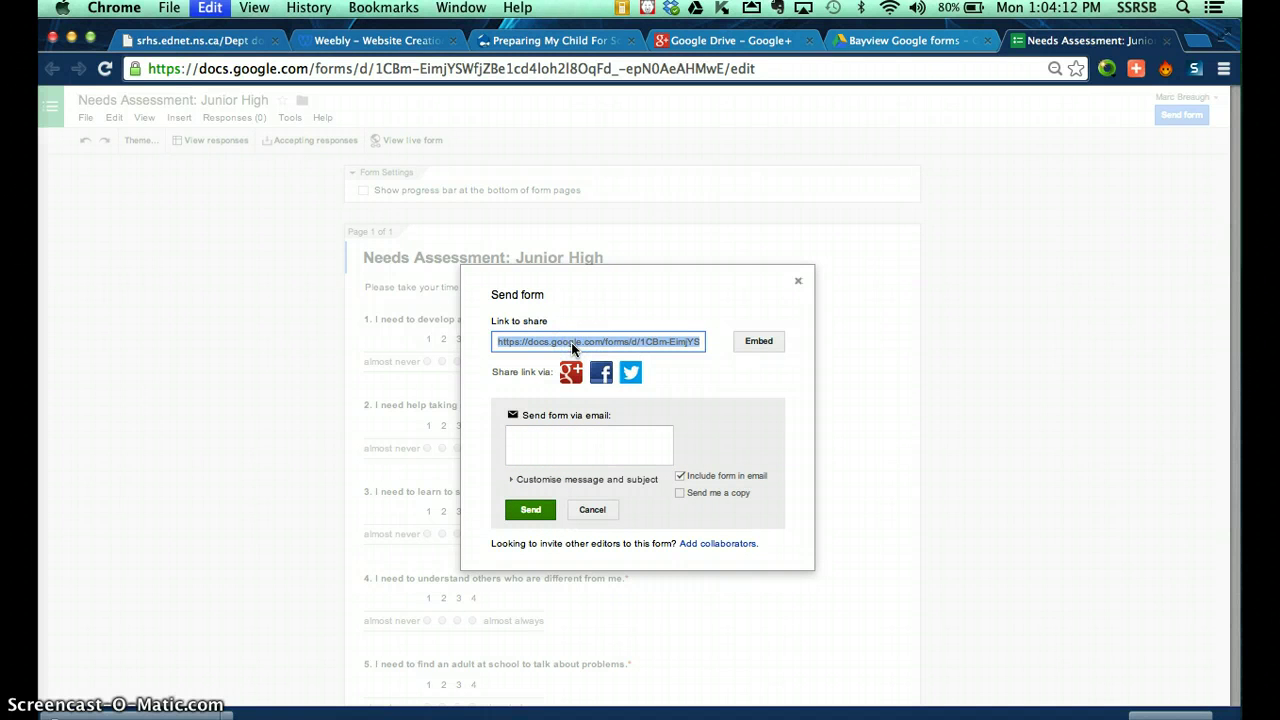
{"action": "left_click", "coordinate": [592, 509]}
Load the copied share link in the browser and look through the live form down to its submit option
{"action": "left_click", "coordinate": [440, 69]}
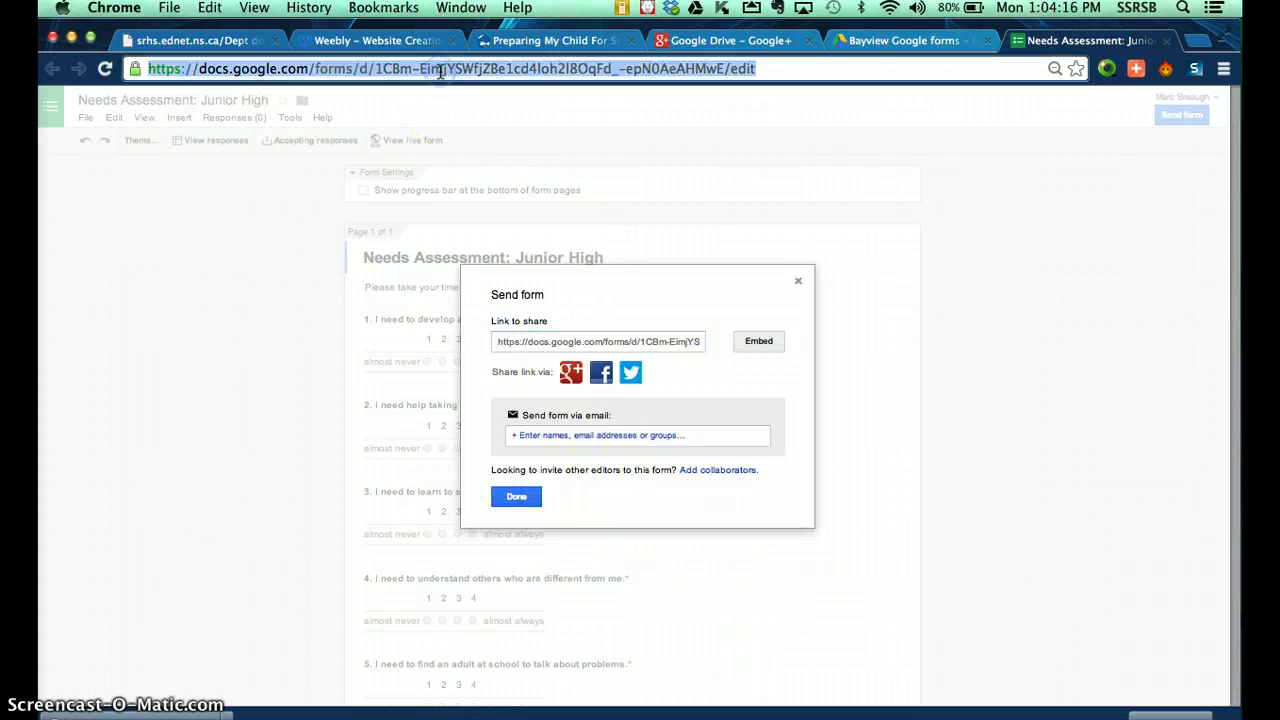
{"action": "type", "text": "https://docs.google.com/forms/d/1CBm-EimjYSWfjZBe1cd4loh2l8OqFd_-epN0AeAHMwE/viewform?usp=send_form"}
{"action": "key", "text": "Return"}
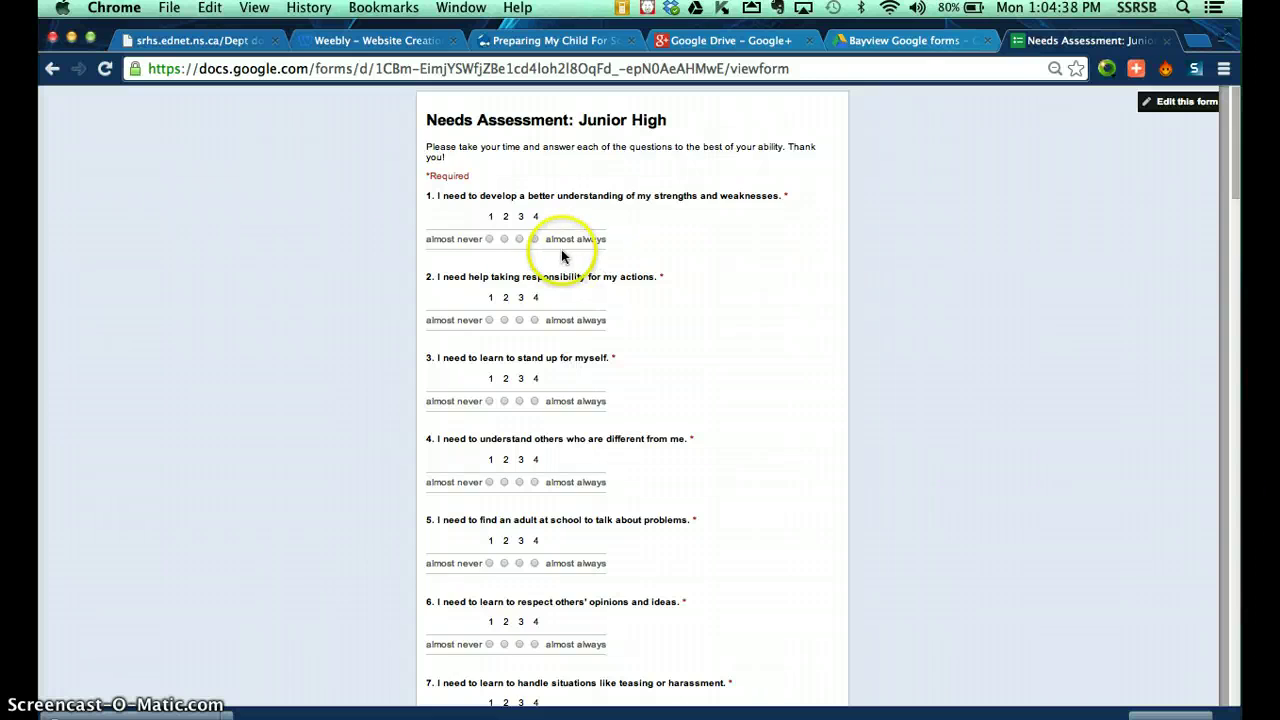
{"action": "scroll", "coordinate": [561, 250], "scroll_direction": "down", "scroll_amount": 10}
{"action": "scroll", "coordinate": [560, 247], "scroll_direction": "down", "scroll_amount": 15}
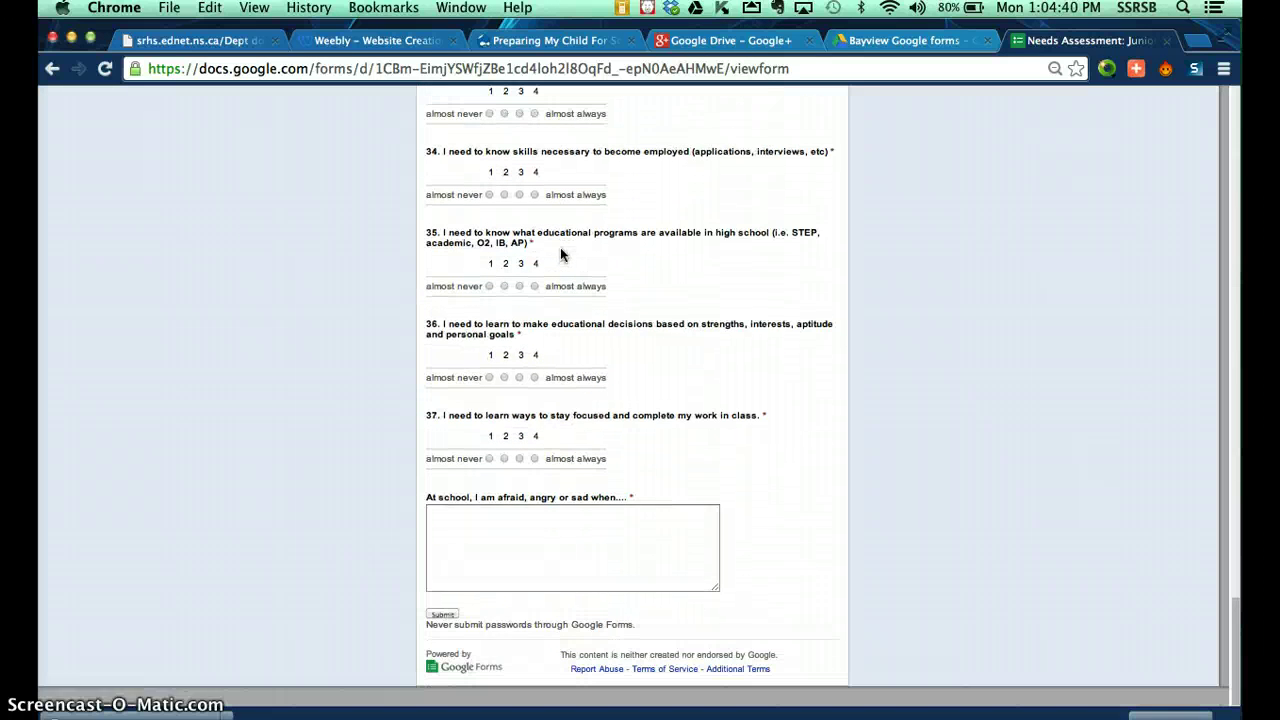
{"action": "left_click", "coordinate": [447, 634]}
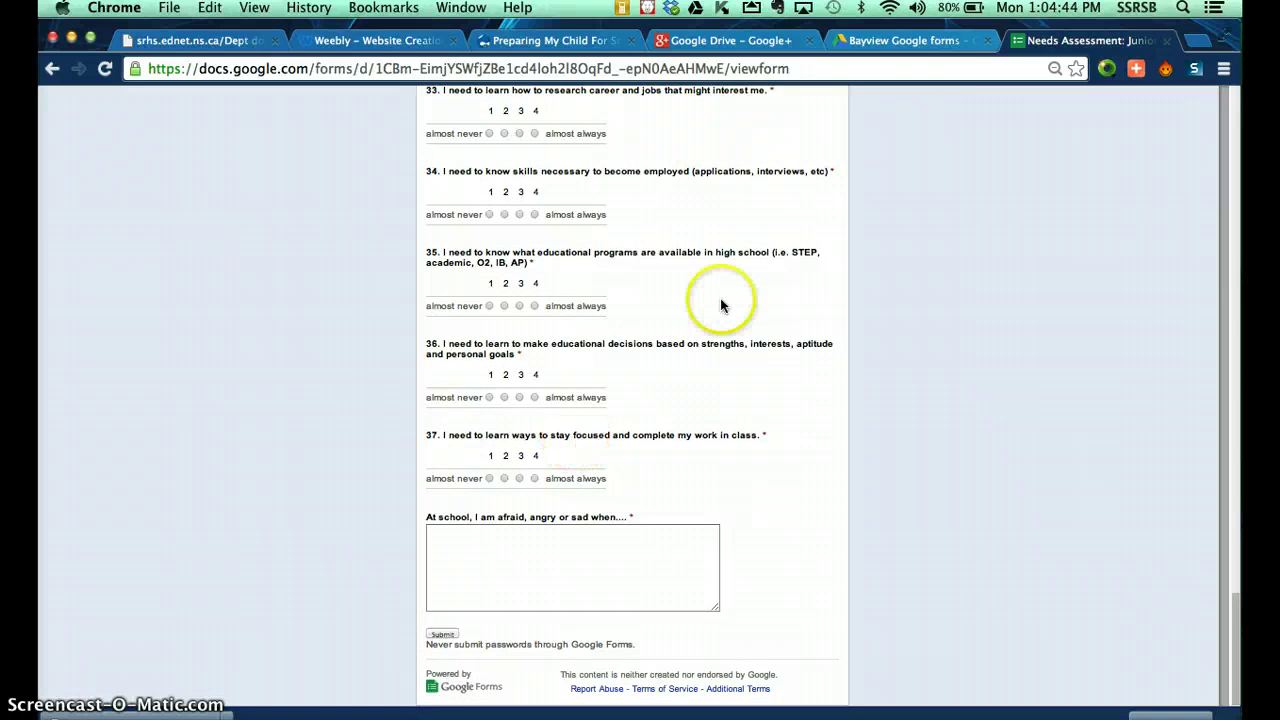
Close the live form, then open the Feedback: March 18 Career Day (Responses) spreadsheet and show its summary of responses
{"action": "left_click", "coordinate": [1168, 41]}
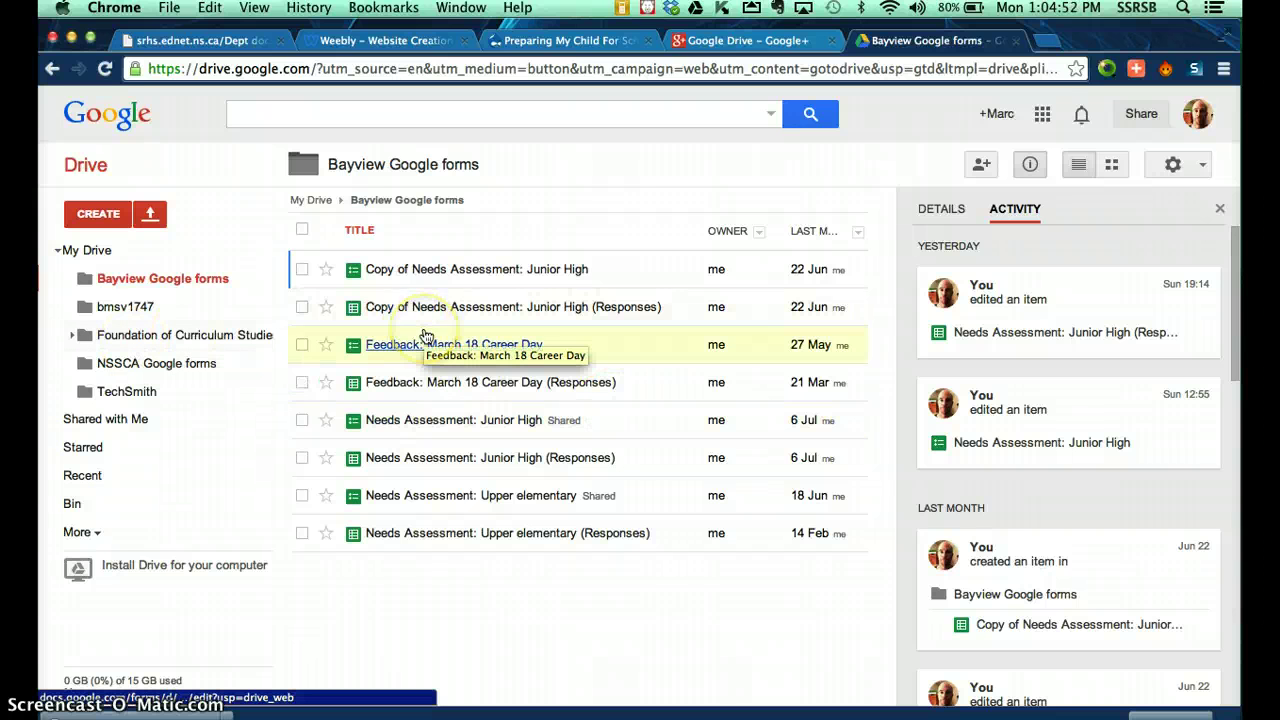
{"action": "left_click", "coordinate": [430, 386]}
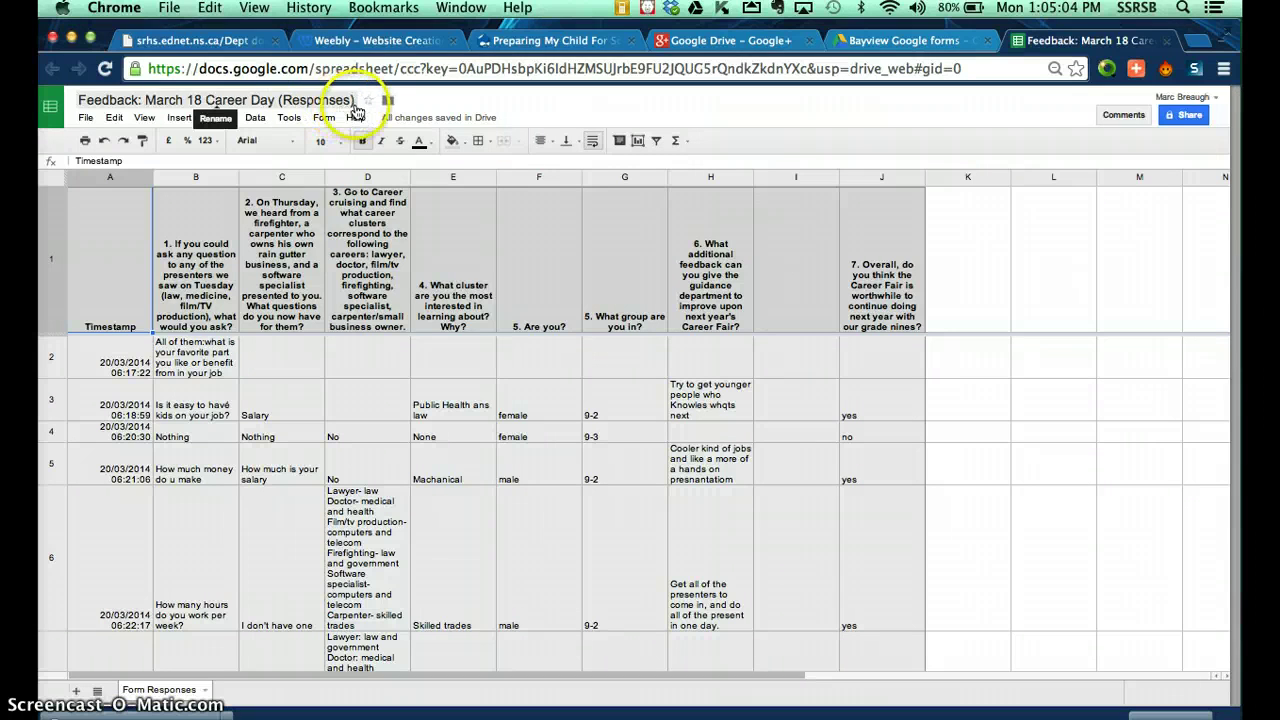
{"action": "left_click", "coordinate": [289, 118]}
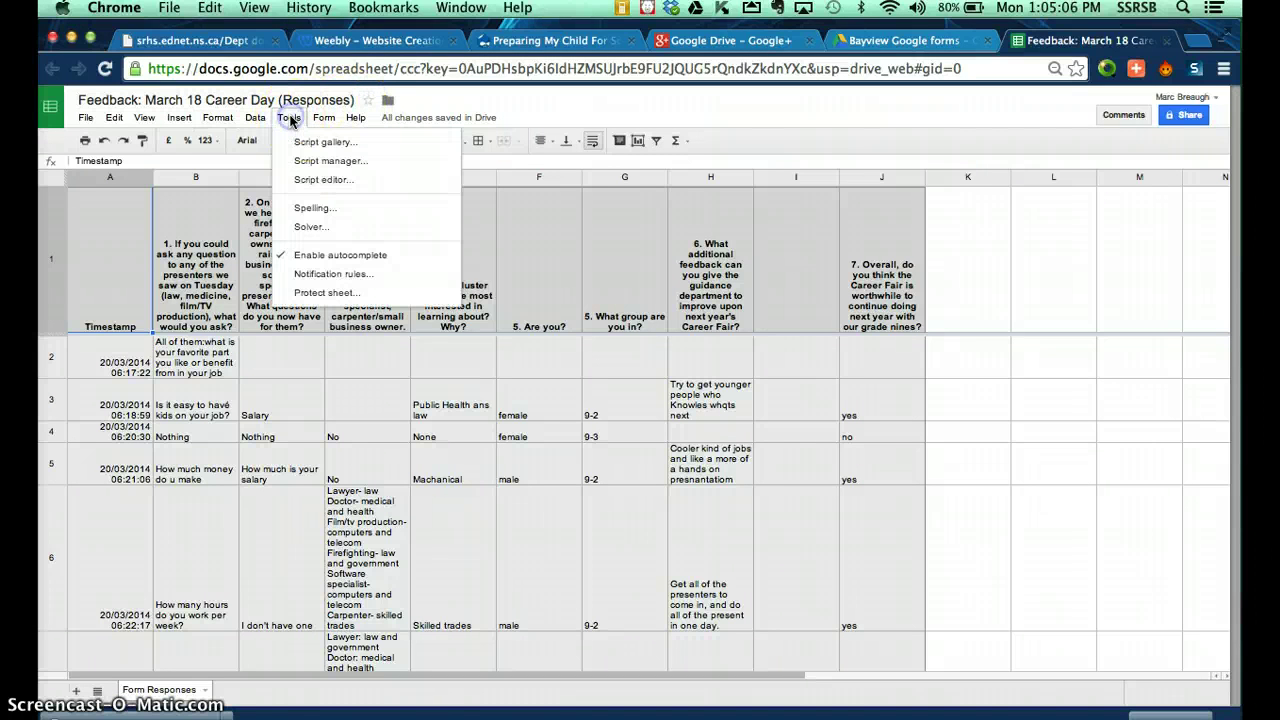
{"action": "mouse_move", "coordinate": [329, 120]}
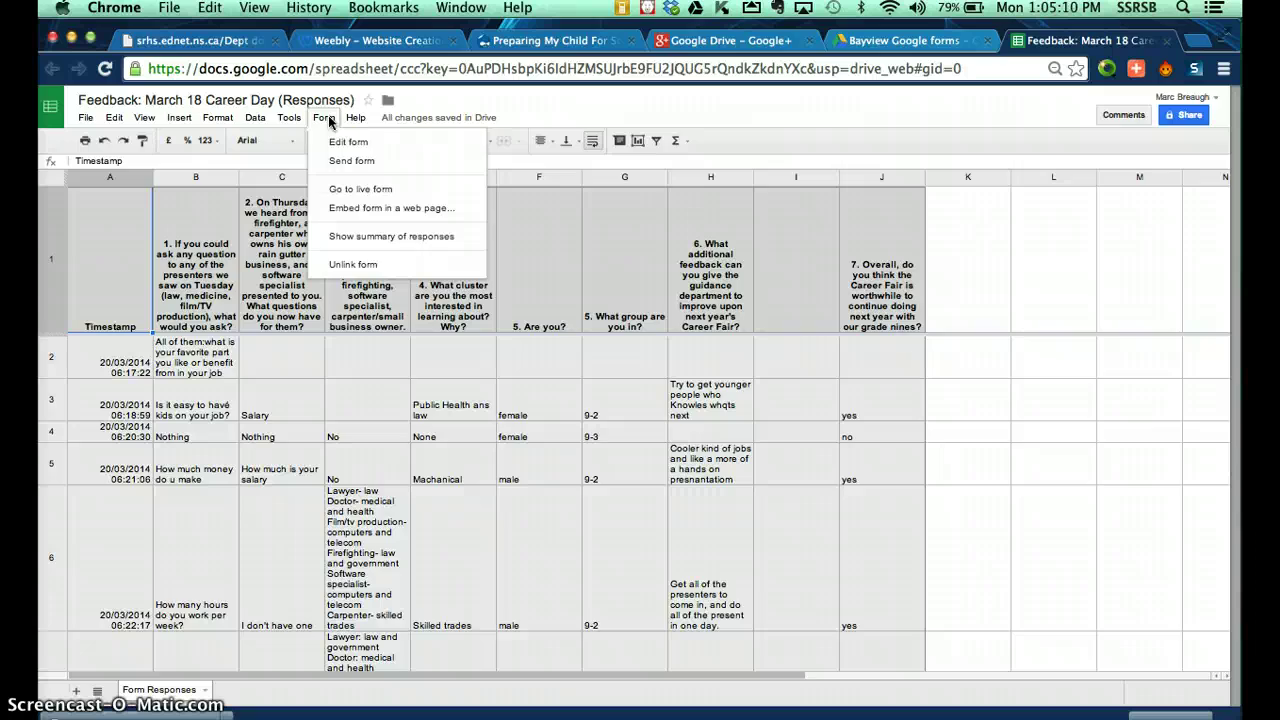
{"action": "left_click", "coordinate": [352, 236]}
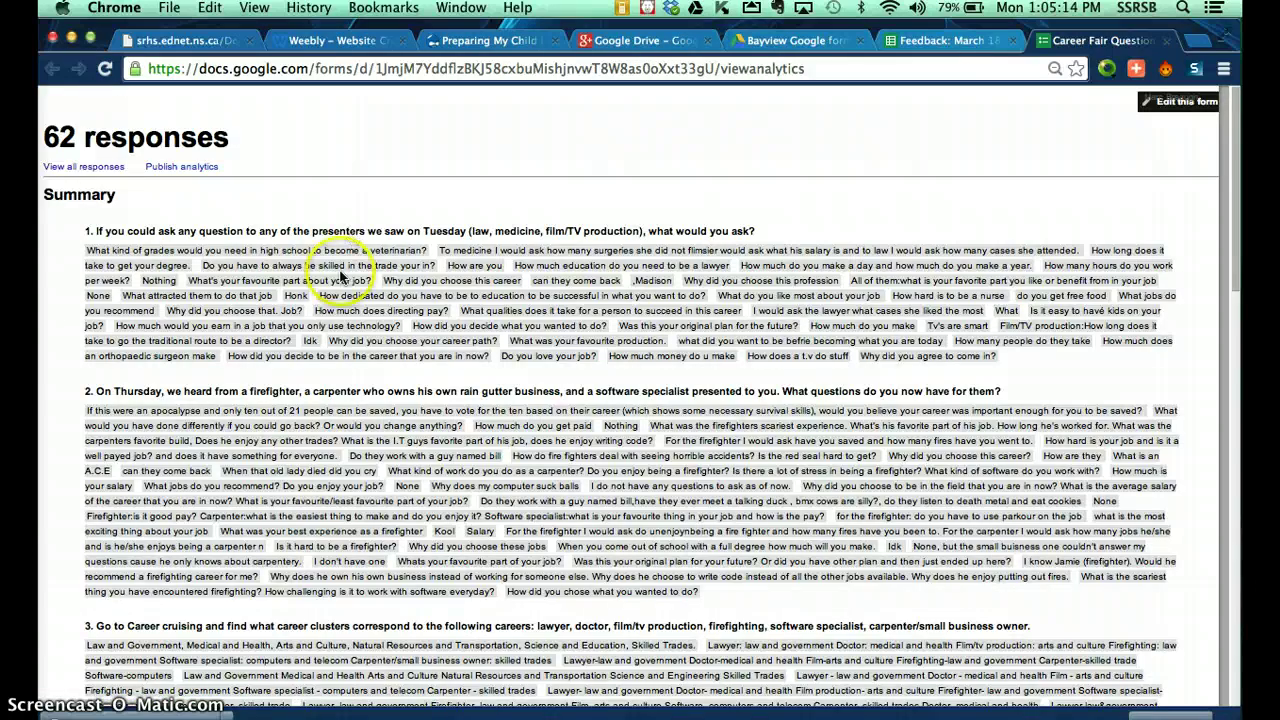
Examine the Career Day response summary, including the written answers and the pie charts for gender and group
{"action": "scroll", "coordinate": [326, 346], "scroll_direction": "down", "scroll_amount": 10}
{"action": "scroll", "coordinate": [326, 346], "scroll_direction": "down", "scroll_amount": 9}
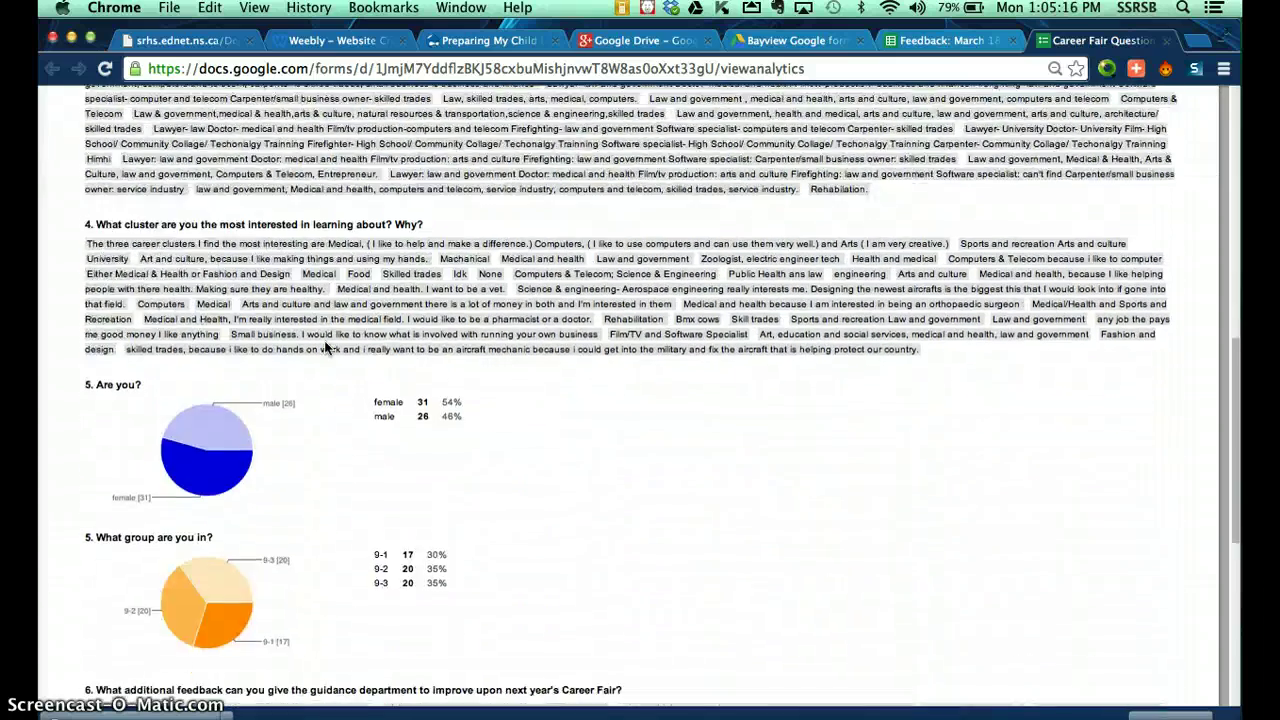
{"action": "left_click", "coordinate": [192, 352]}
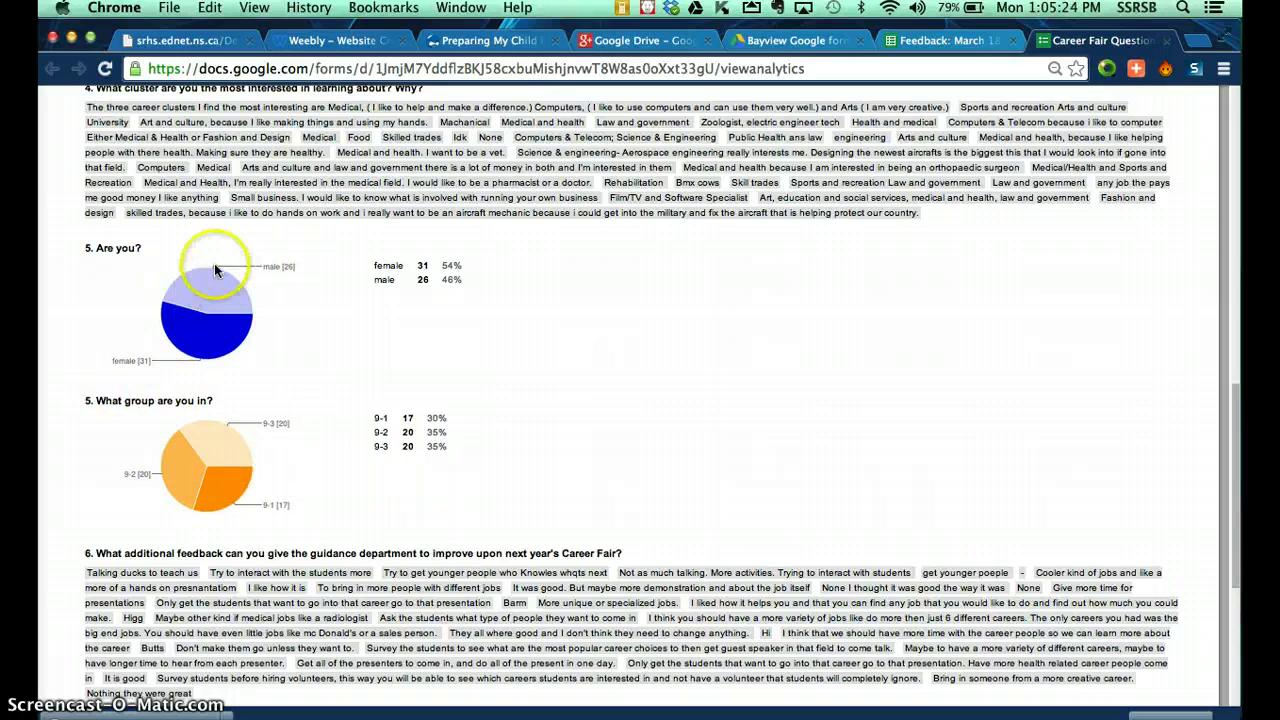
{"action": "scroll", "coordinate": [214, 262], "scroll_direction": "up", "scroll_amount": 5}
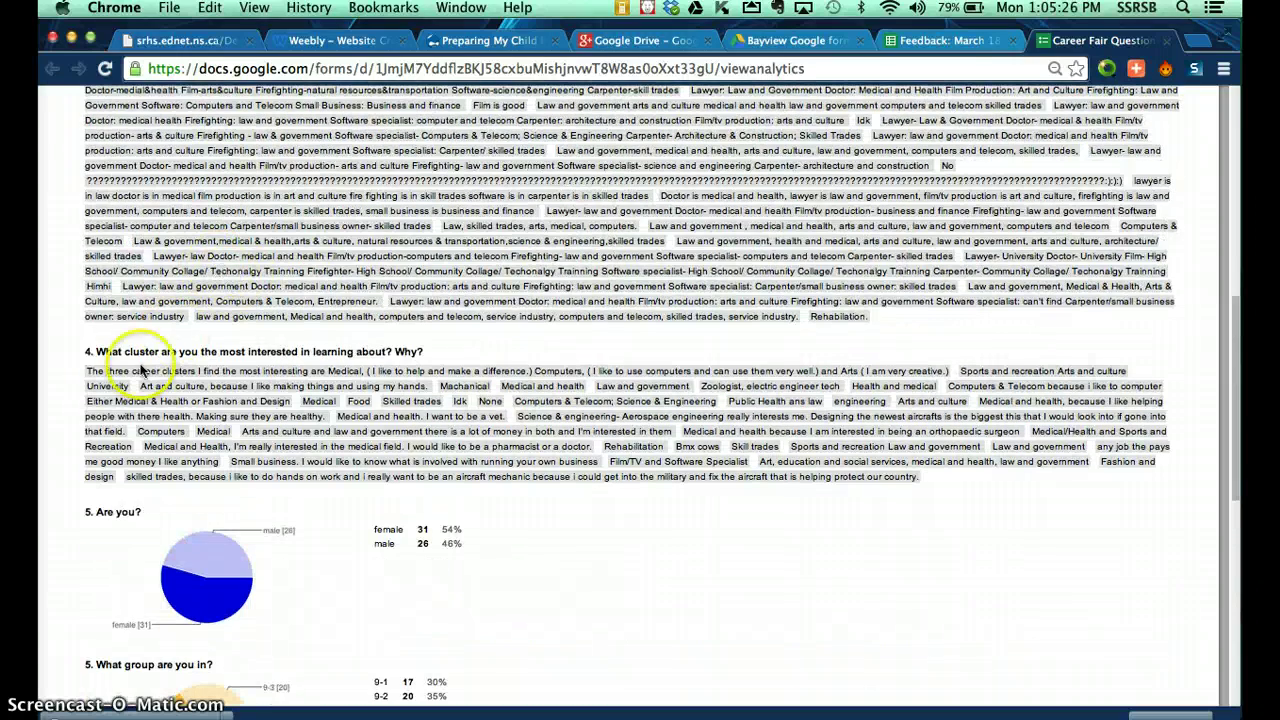
{"action": "scroll", "coordinate": [600, 338], "scroll_direction": "up", "scroll_amount": 10}
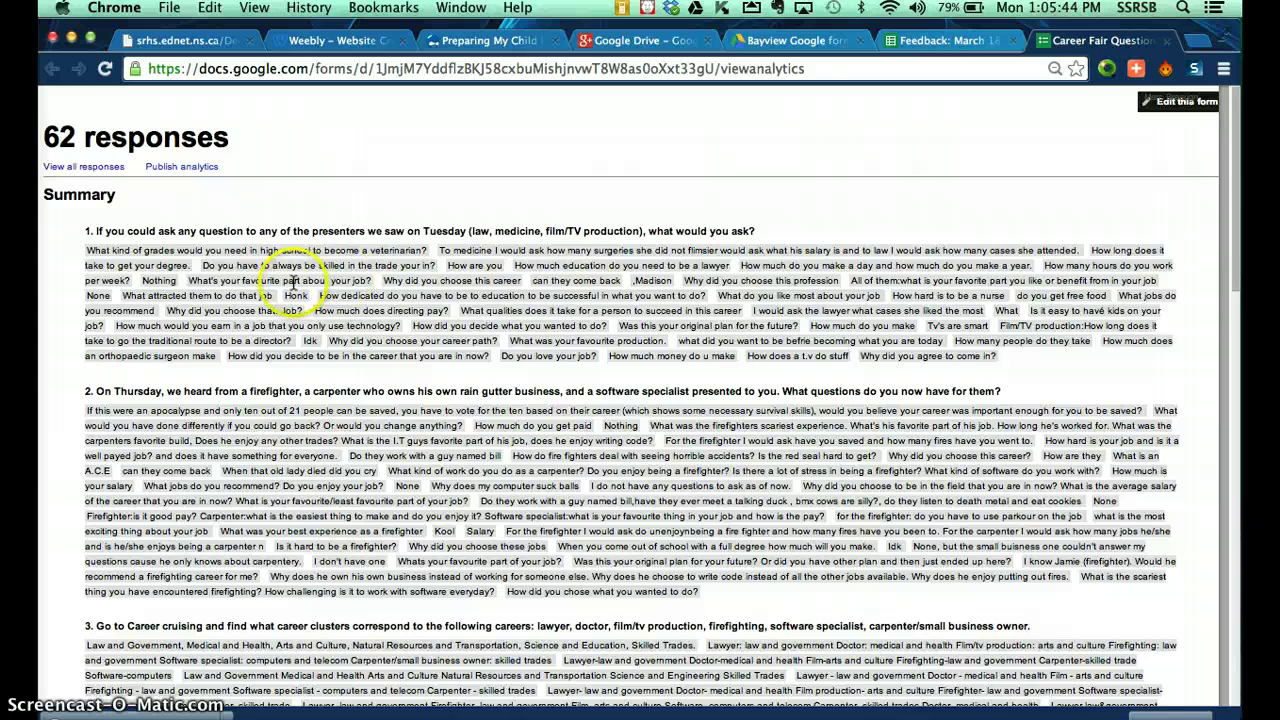
{"action": "scroll", "coordinate": [290, 285], "scroll_direction": "down", "scroll_amount": 15}
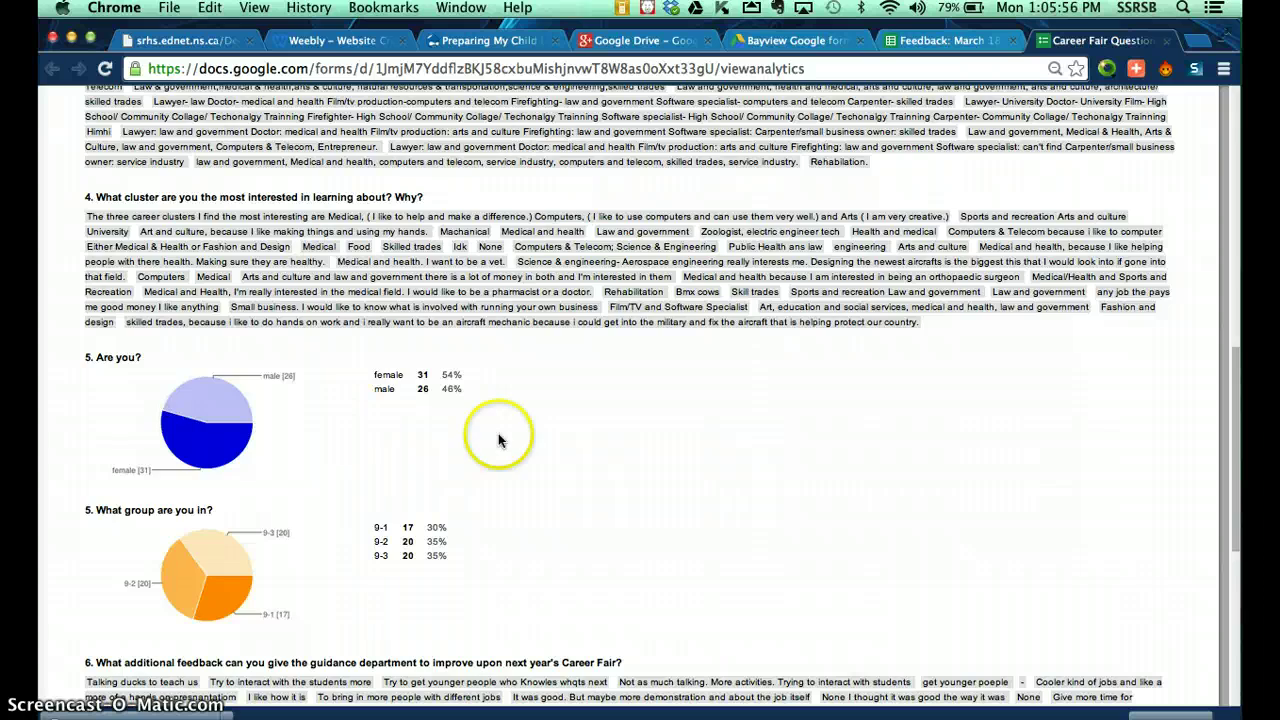
{"action": "scroll", "coordinate": [498, 433], "scroll_direction": "down", "scroll_amount": 5}
{"action": "scroll", "coordinate": [498, 433], "scroll_direction": "up", "scroll_amount": 15}
{"action": "scroll", "coordinate": [498, 440], "scroll_direction": "up", "scroll_amount": 2}
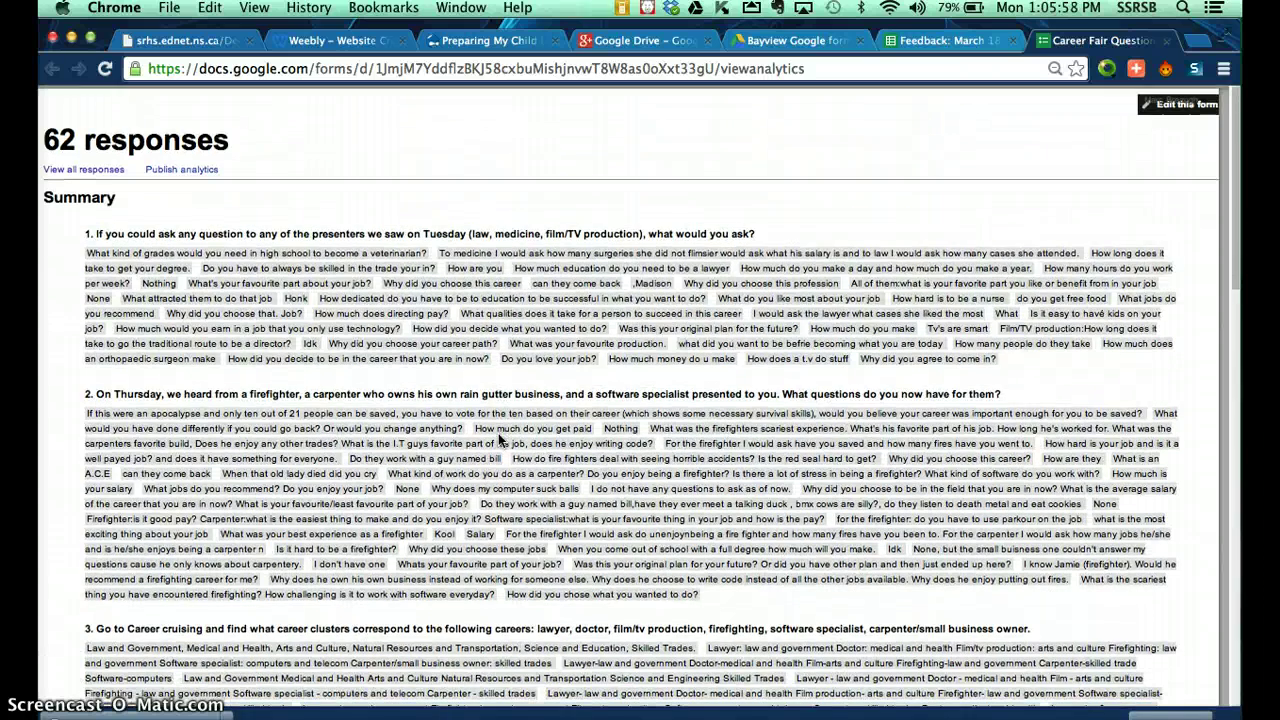